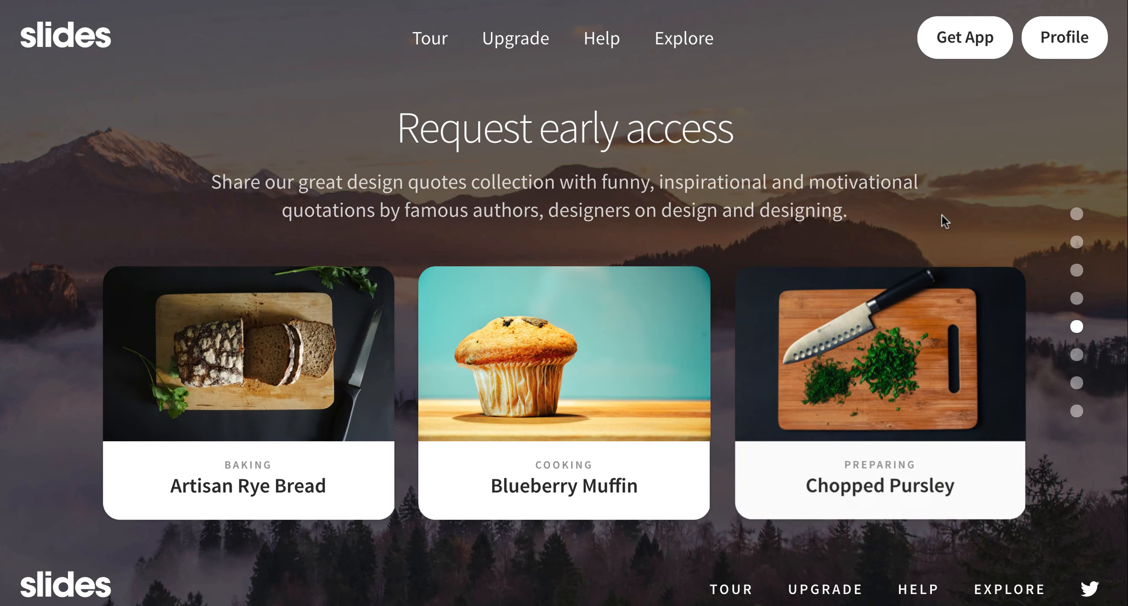
# Step: Review the dark preview's remaining slides from Request early access through How things really work and Pricing
pyautogui.scroll(-1, 941, 215)
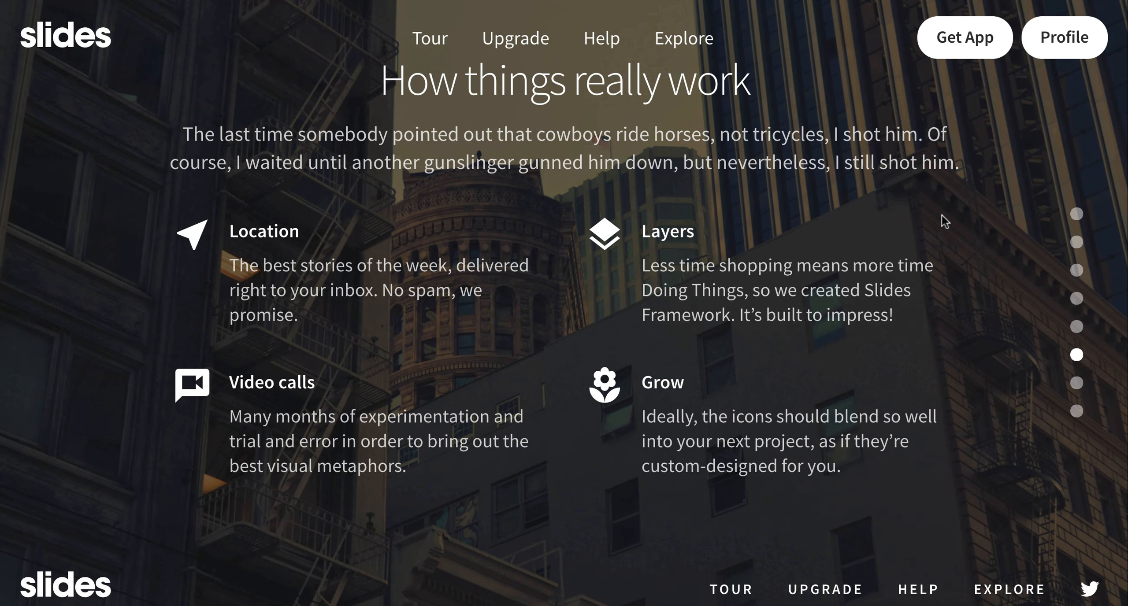
pyautogui.scroll(-1, 941, 215)
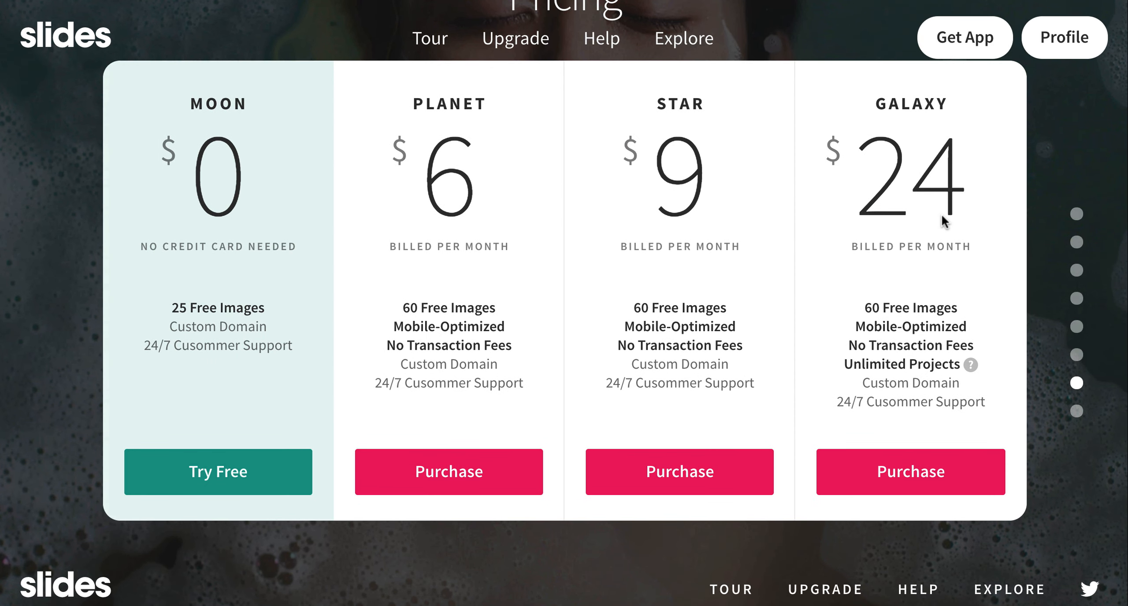
pyautogui.scroll(-1, 941, 215)
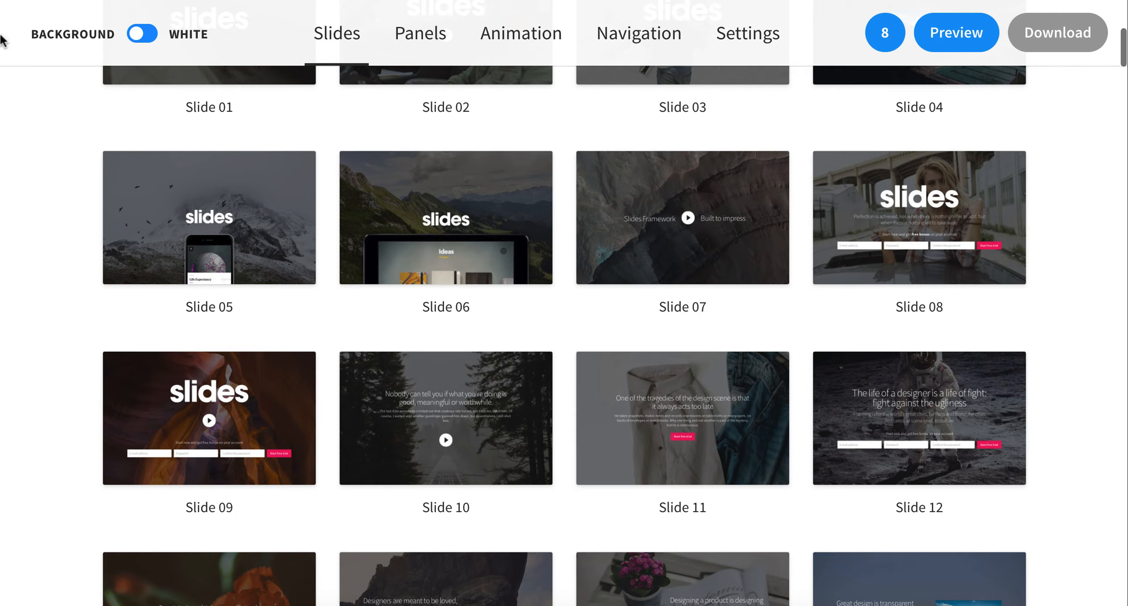
# Step: Switch the slide library to white backgrounds and give Slide 04 and both Apple Watch slides white backgrounds in the reorder list
pyautogui.click(143, 33)
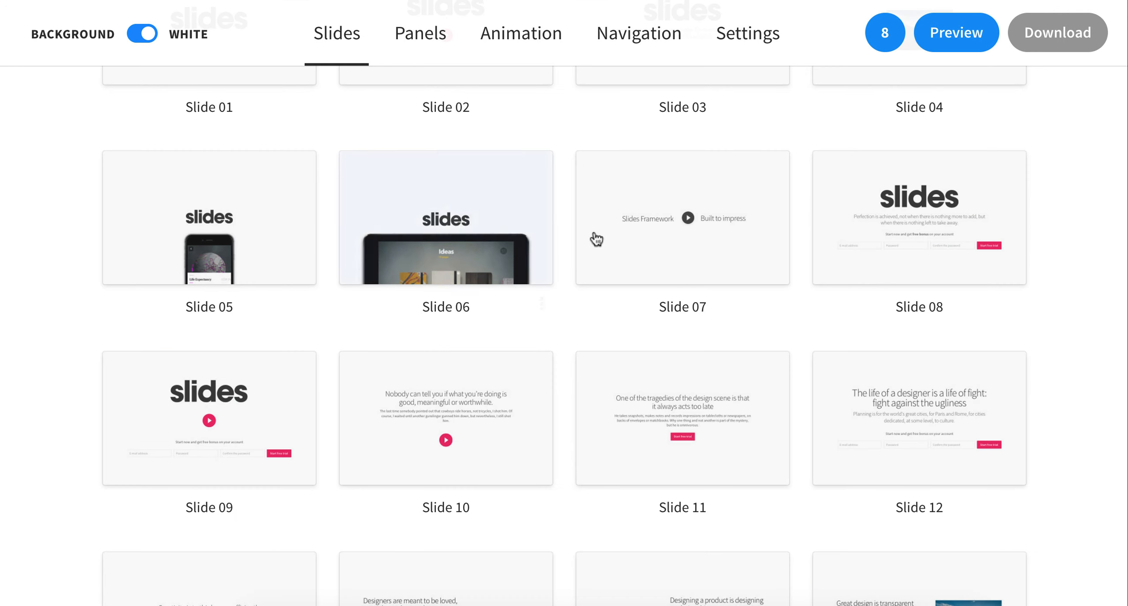
pyautogui.click(885, 33)
pyautogui.click(1093, 153)
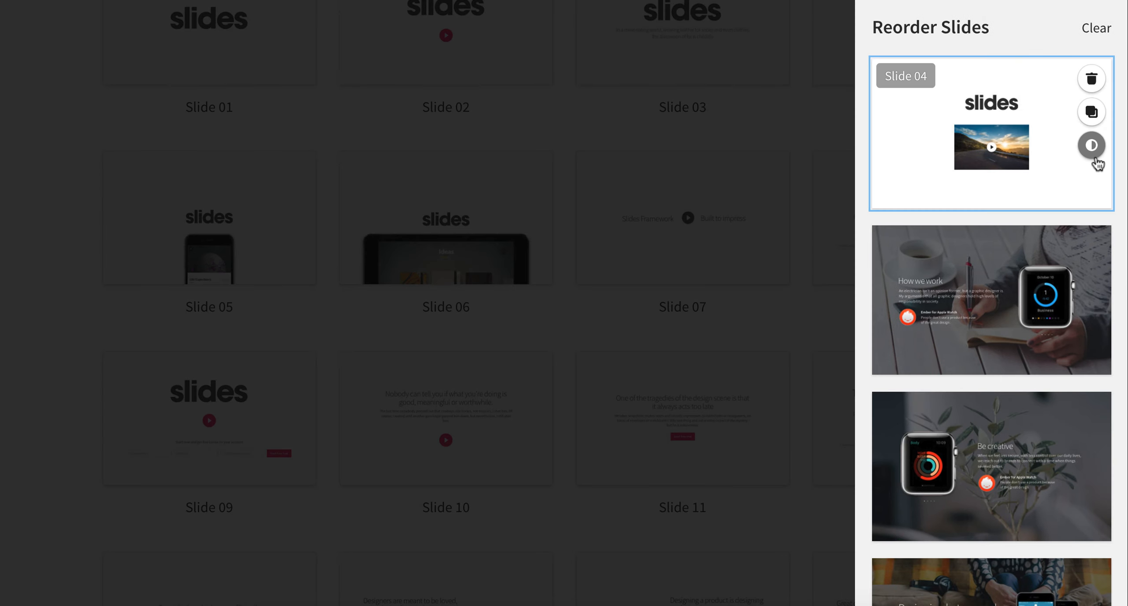
pyautogui.click(1092, 312)
pyautogui.scroll(-3, 1097, 317)
pyautogui.click(1091, 312)
pyautogui.scroll(-3, 1096, 309)
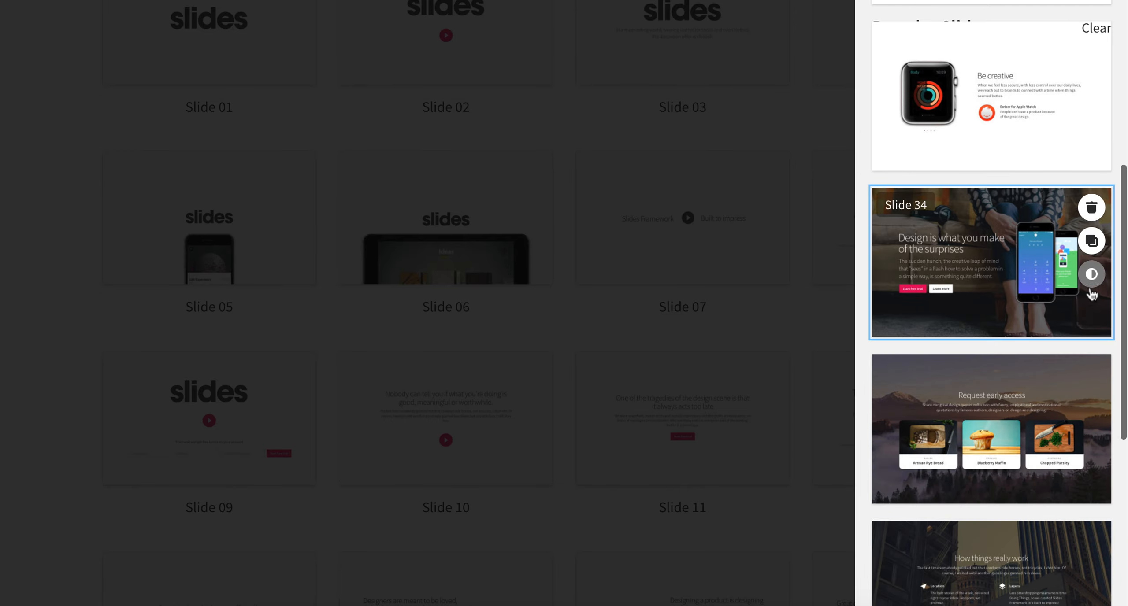
# Step: Switch the Slide 34, Request early access, How things really work, Choose subscription and Download mobile app slides to white backgrounds
pyautogui.click(1091, 273)
pyautogui.scroll(-3, 1093, 293)
pyautogui.click(1092, 249)
pyautogui.scroll(-5, 1092, 249)
pyautogui.click(1091, 189)
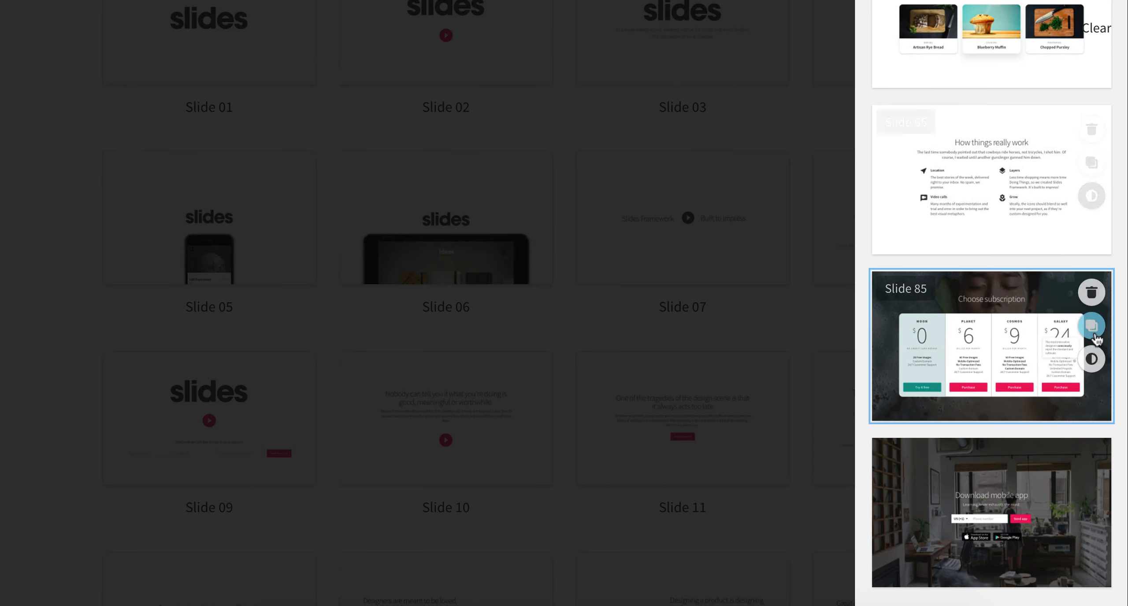
pyautogui.click(1091, 357)
pyautogui.click(1102, 525)
pyautogui.click(823, 282)
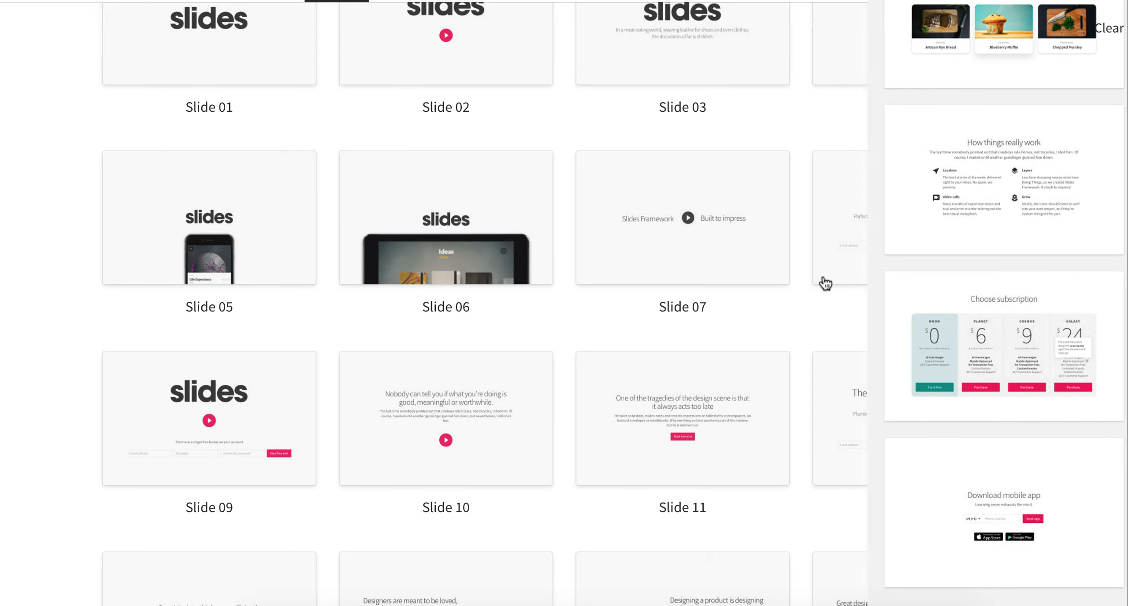
# Step: Choose Scroll as the animation effect for the slides
pyautogui.scroll(-15, 798, 311)
pyautogui.scroll(-20, 803, 313)
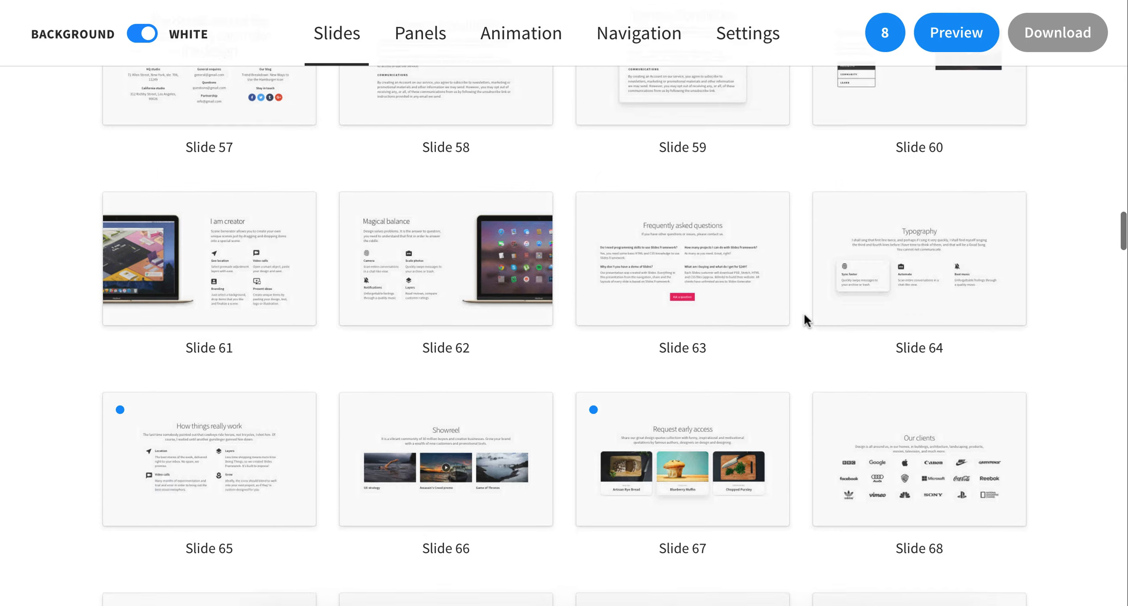
pyautogui.scroll(-15, 1088, 390)
pyautogui.scroll(-20, 1088, 390)
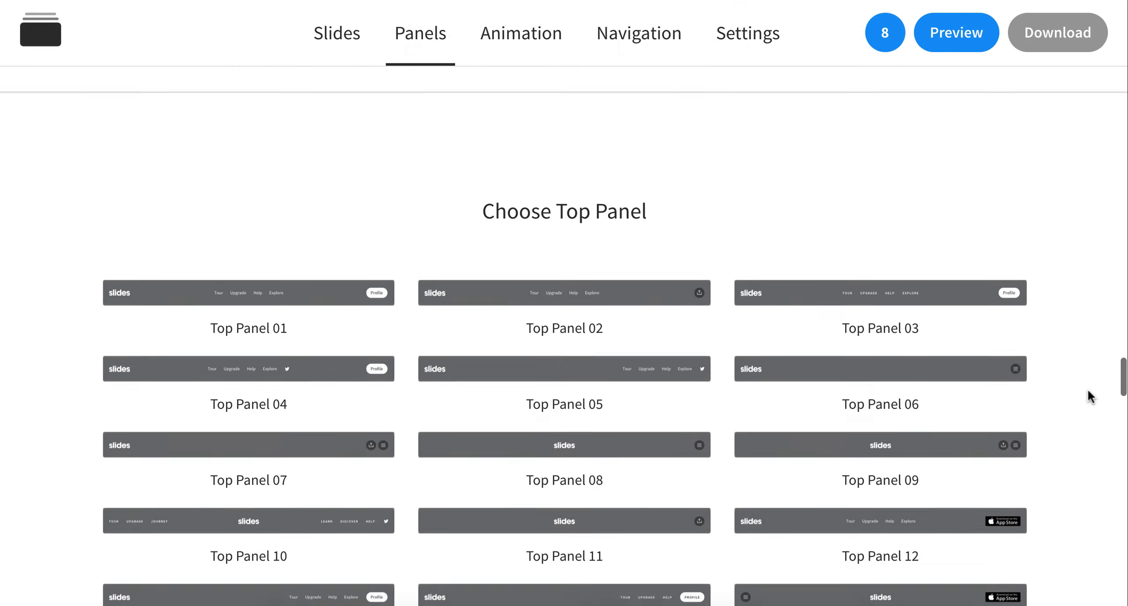
pyautogui.scroll(-20, 1087, 390)
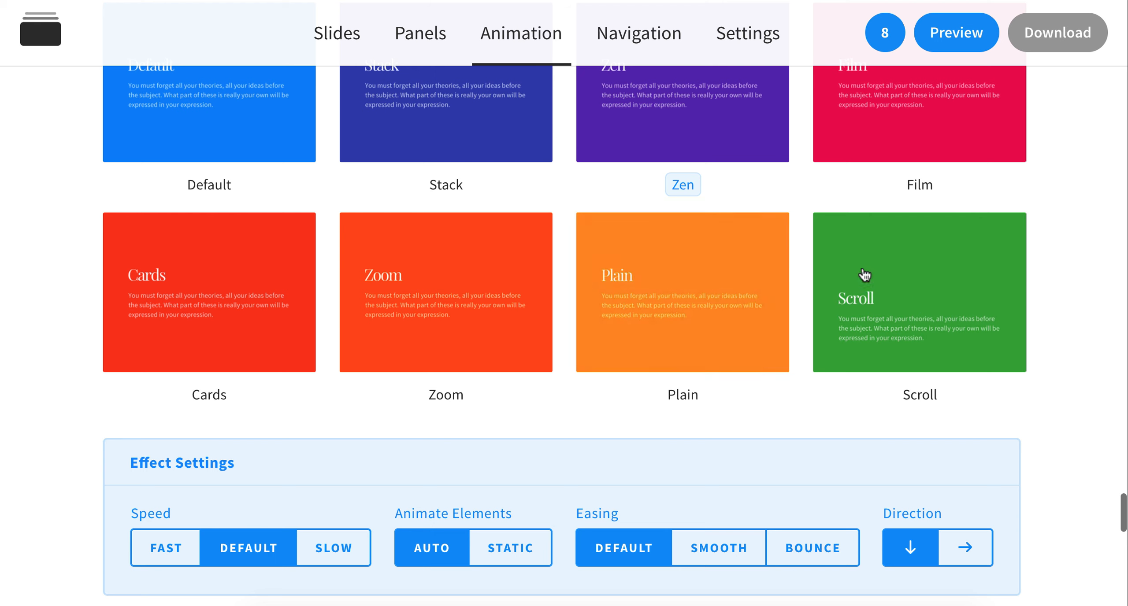
pyautogui.click(865, 276)
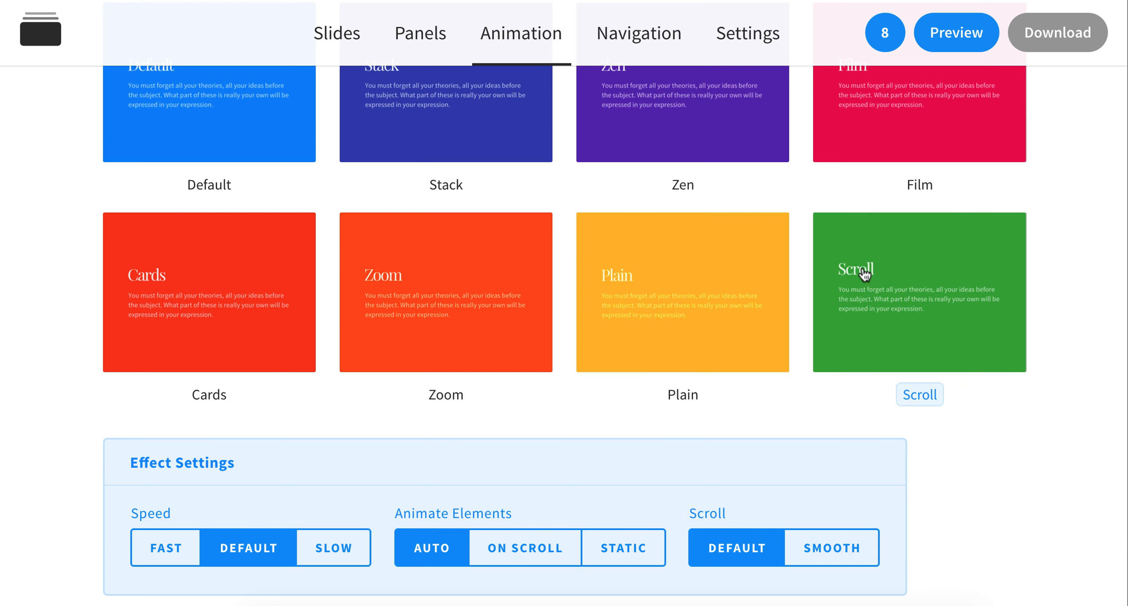
# Step: Set the slide navigation style to None
pyautogui.scroll(-4, 1004, 454)
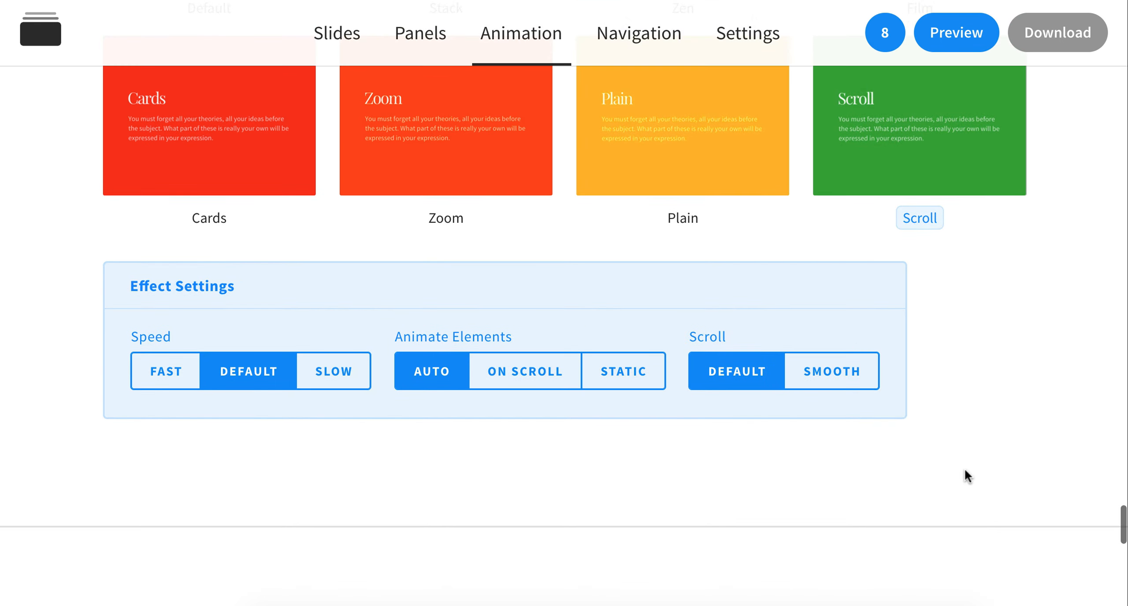
pyautogui.scroll(-12, 468, 423)
pyautogui.click(855, 253)
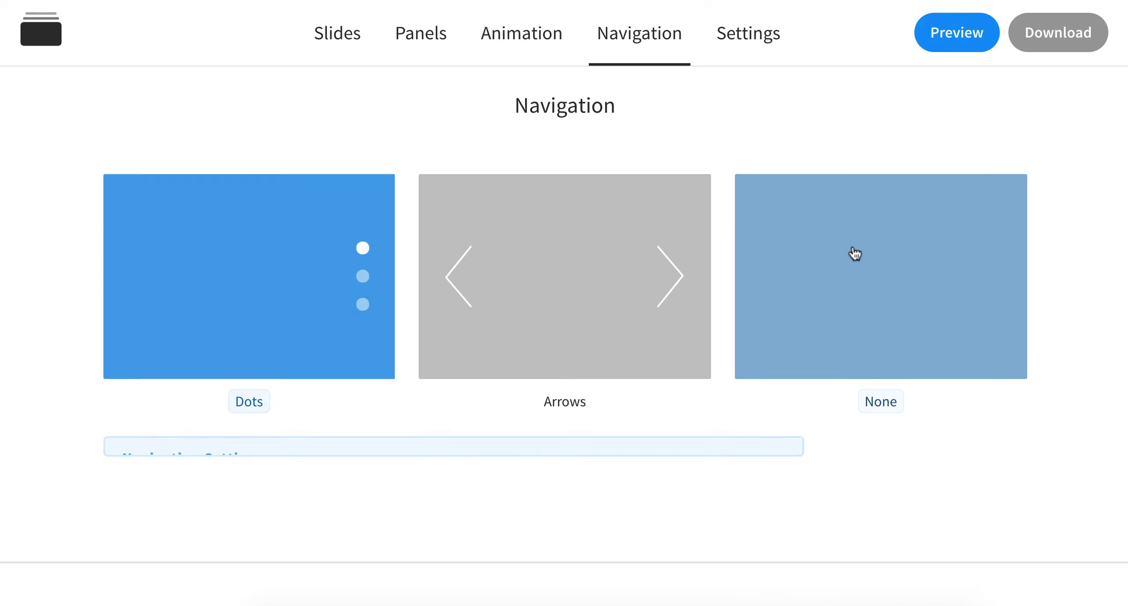
# Step: Preview the white scrolling page and examine how its elements animate from the opening slide to the Download mobile app section
pyautogui.scroll(-10, 825, 441)
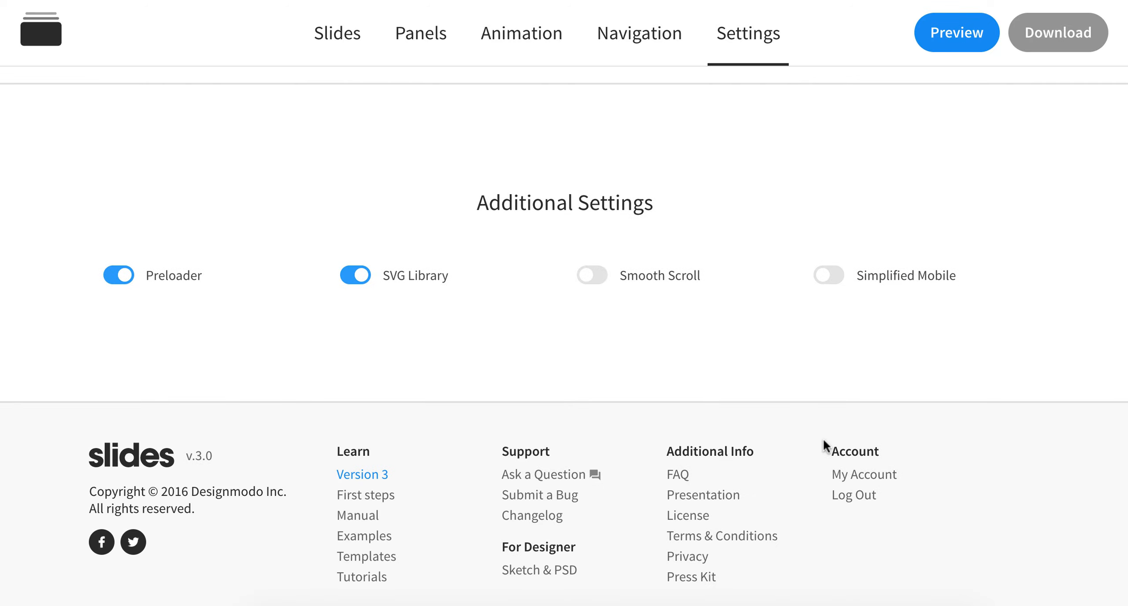
pyautogui.click(952, 47)
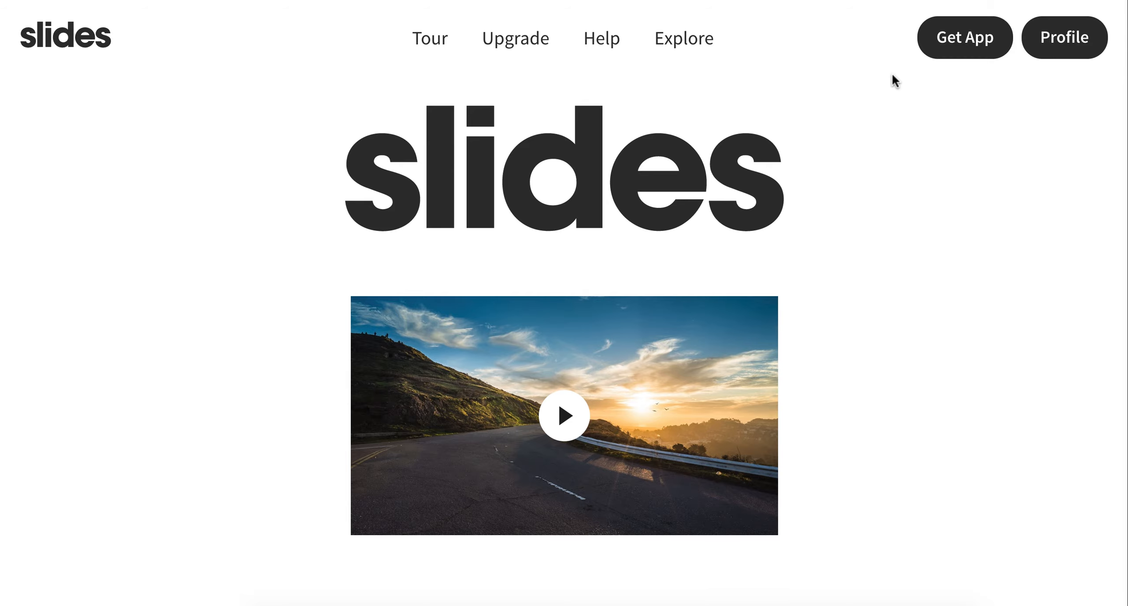
pyautogui.scroll(-10, 893, 77)
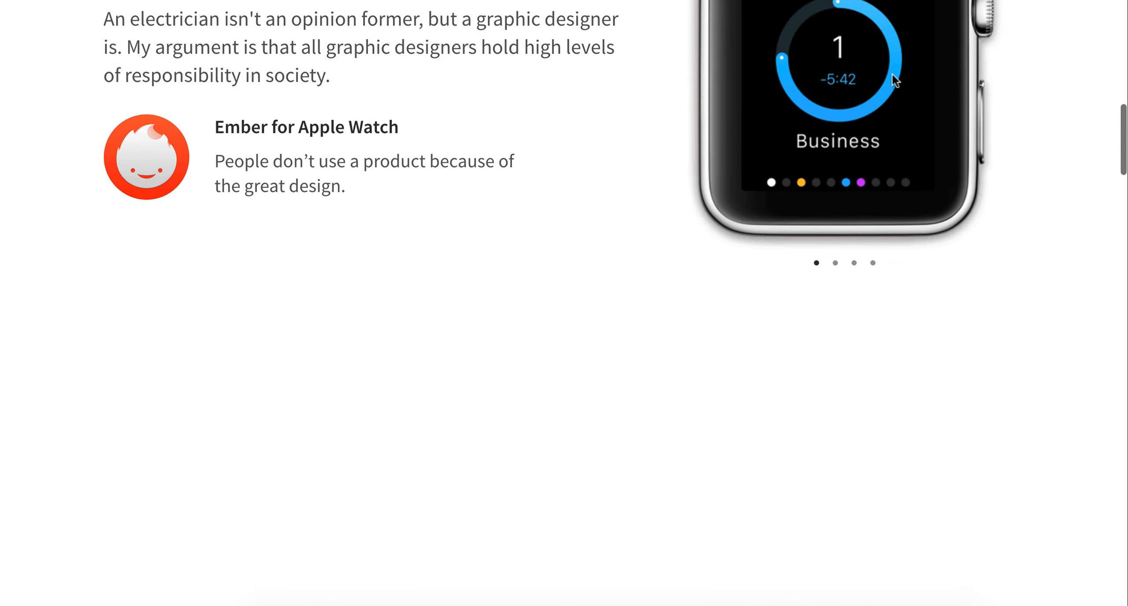
pyautogui.scroll(-5, 892, 74)
pyautogui.scroll(-10, 892, 73)
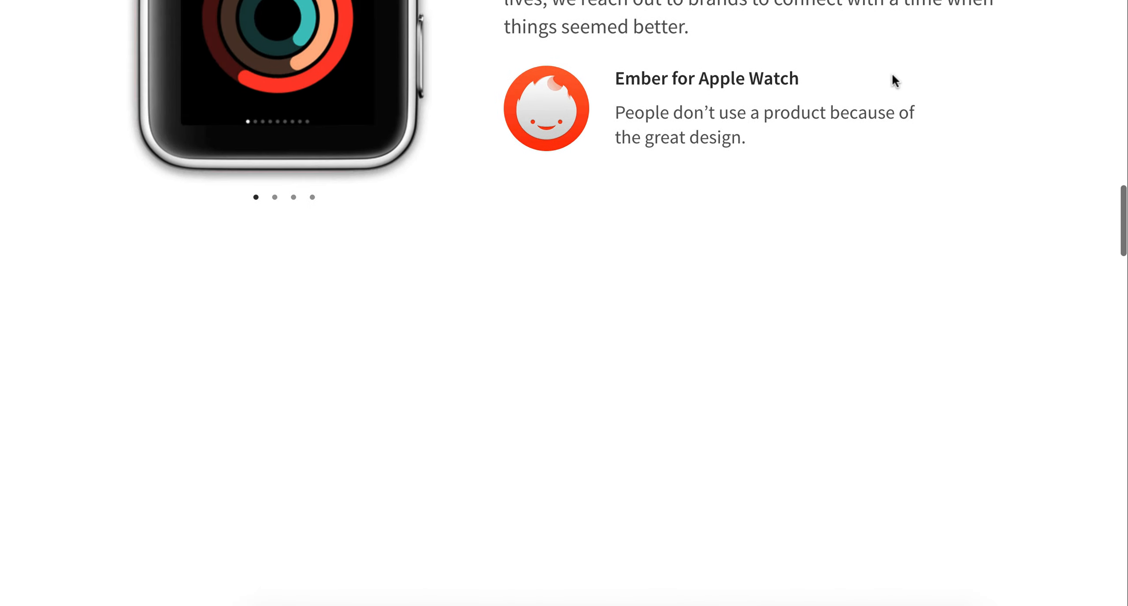
pyautogui.scroll(-15, 892, 74)
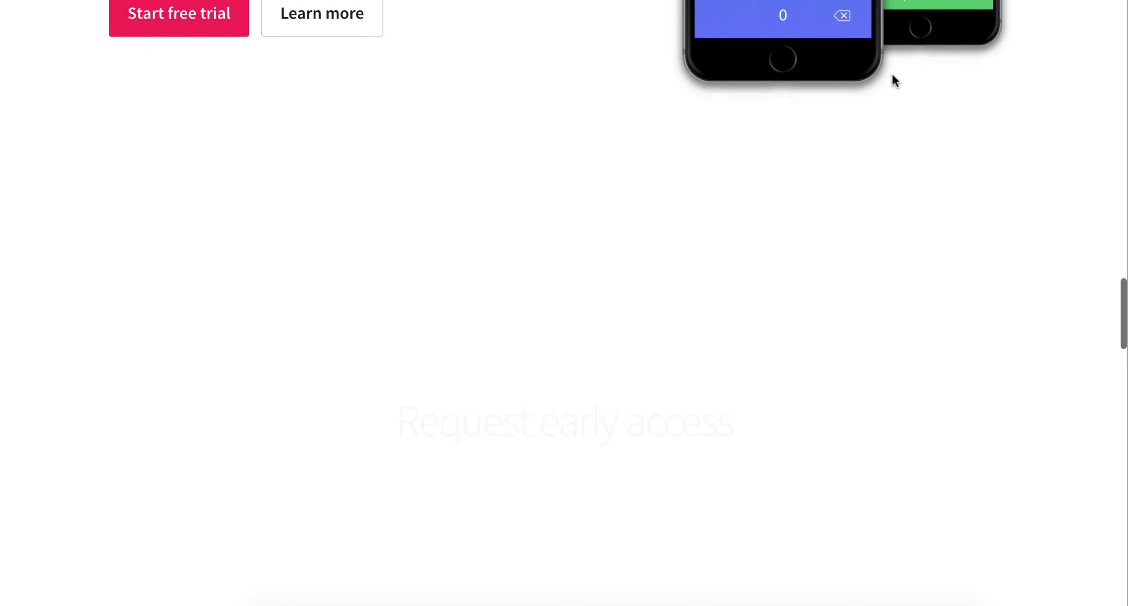
pyautogui.scroll(-15, 892, 73)
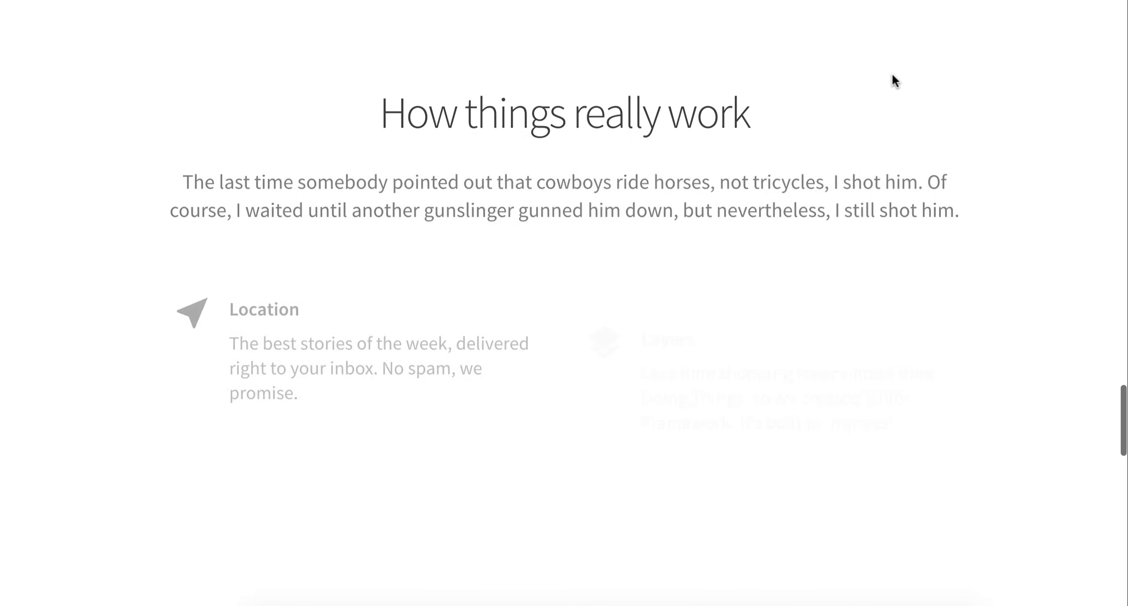
pyautogui.scroll(-15, 892, 74)
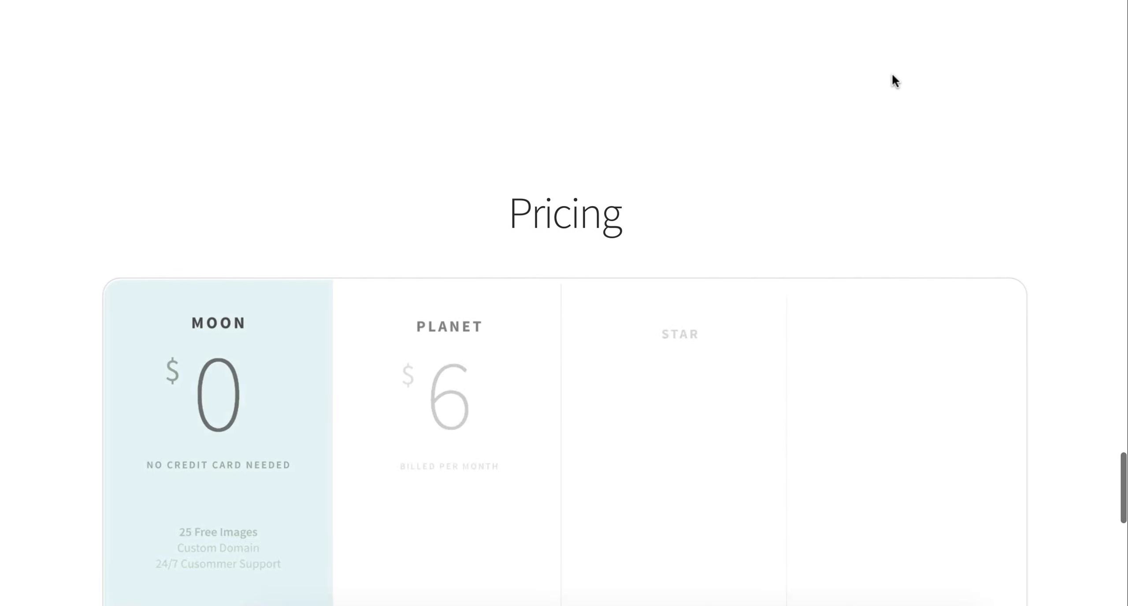
pyautogui.scroll(-15, 892, 73)
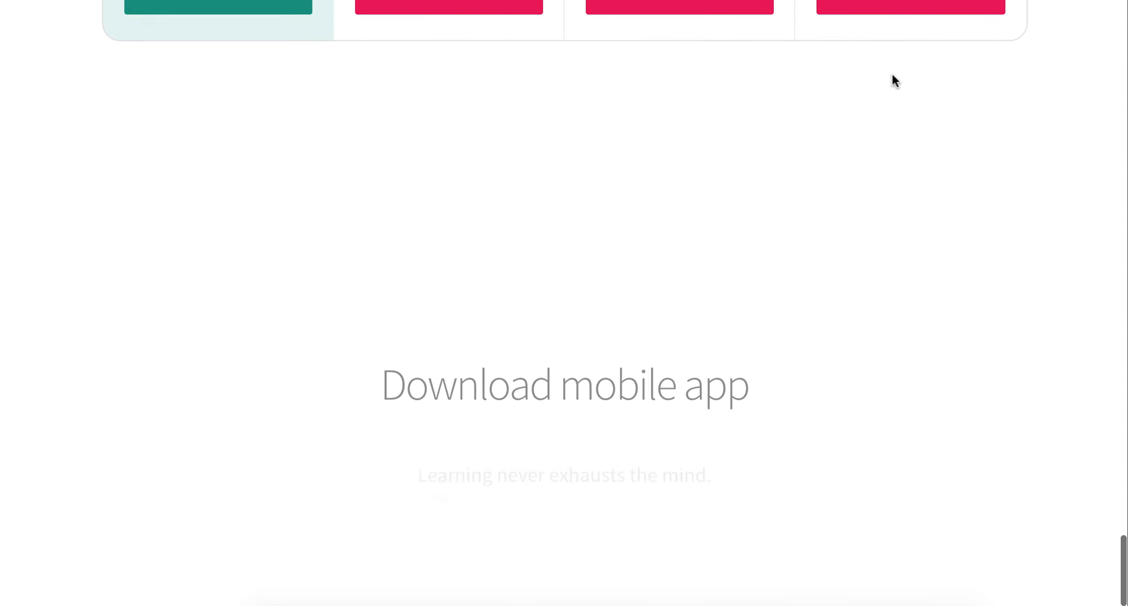
pyautogui.scroll(-5, 892, 76)
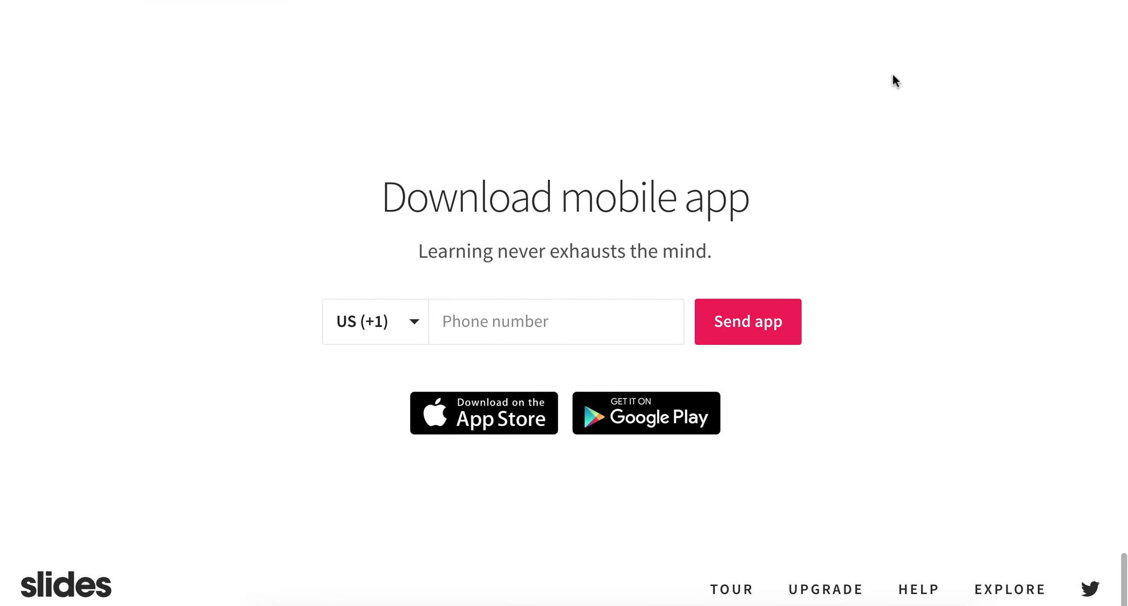
# Step: Set Animate Elements to Static for the Scroll effect
pyautogui.scroll(20, 892, 73)
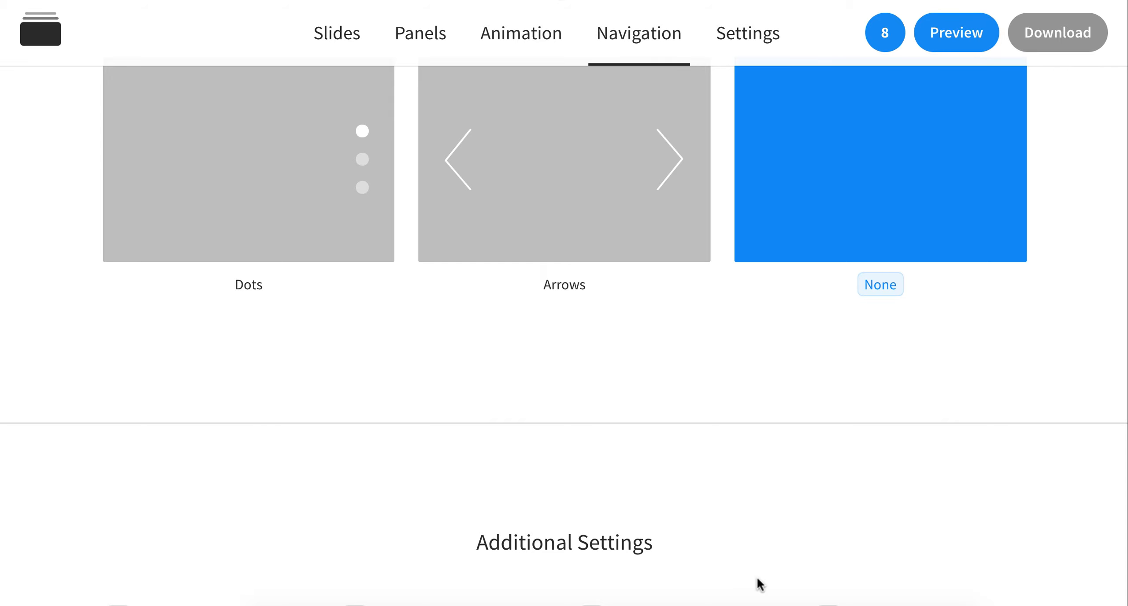
pyautogui.scroll(10, 759, 585)
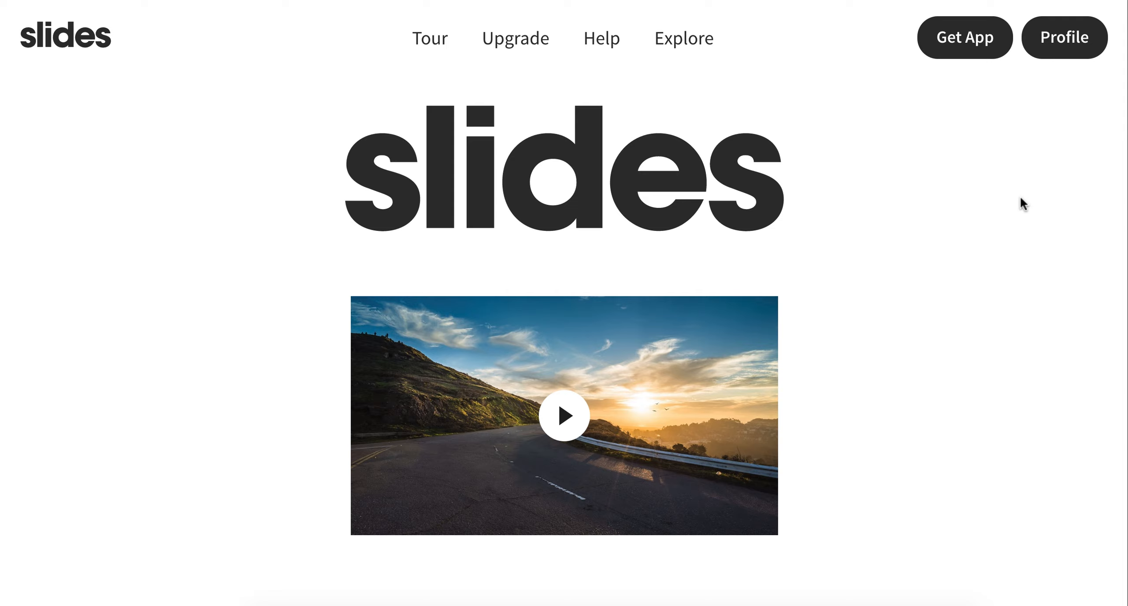
# Step: Preview the page with static elements, examining its sections down to Download mobile app and back up to the opening slide
pyautogui.scroll(-15, 1021, 204)
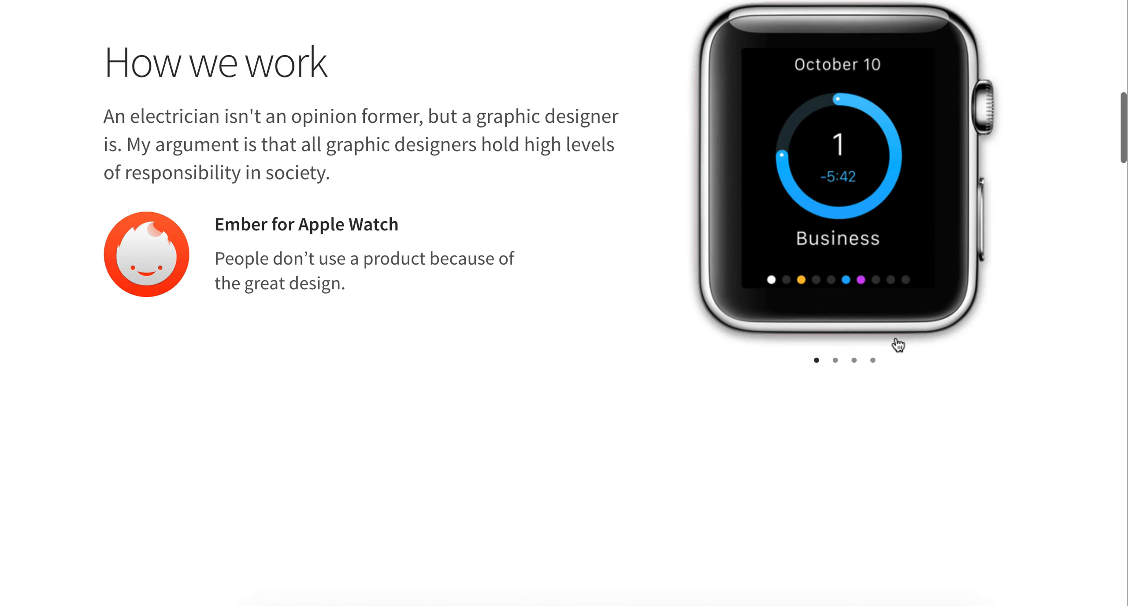
pyautogui.scroll(-20, 856, 360)
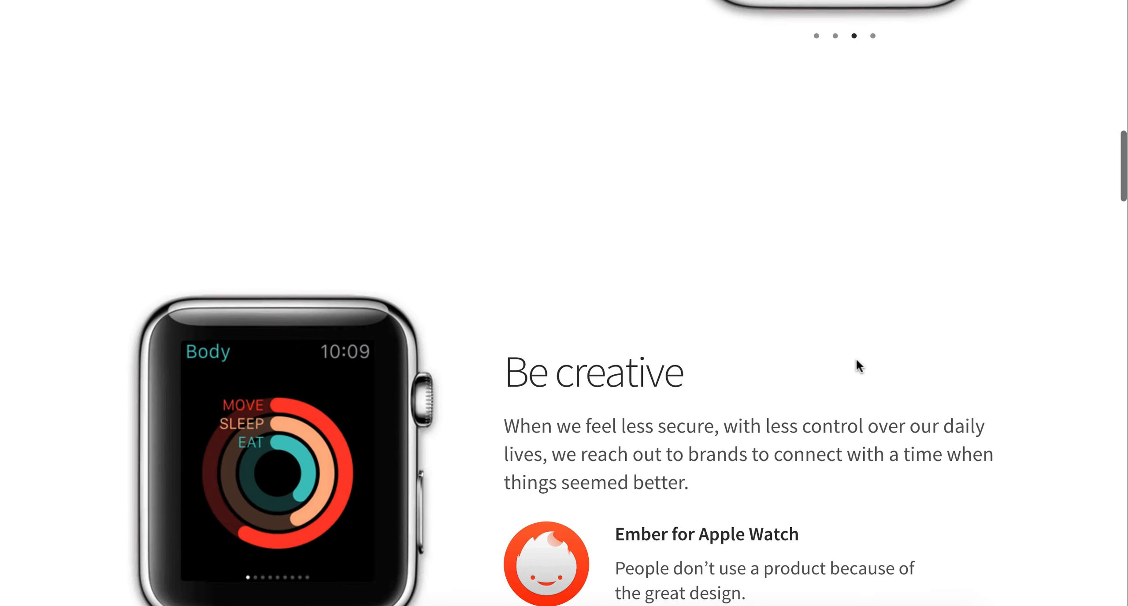
pyautogui.scroll(-20, 858, 361)
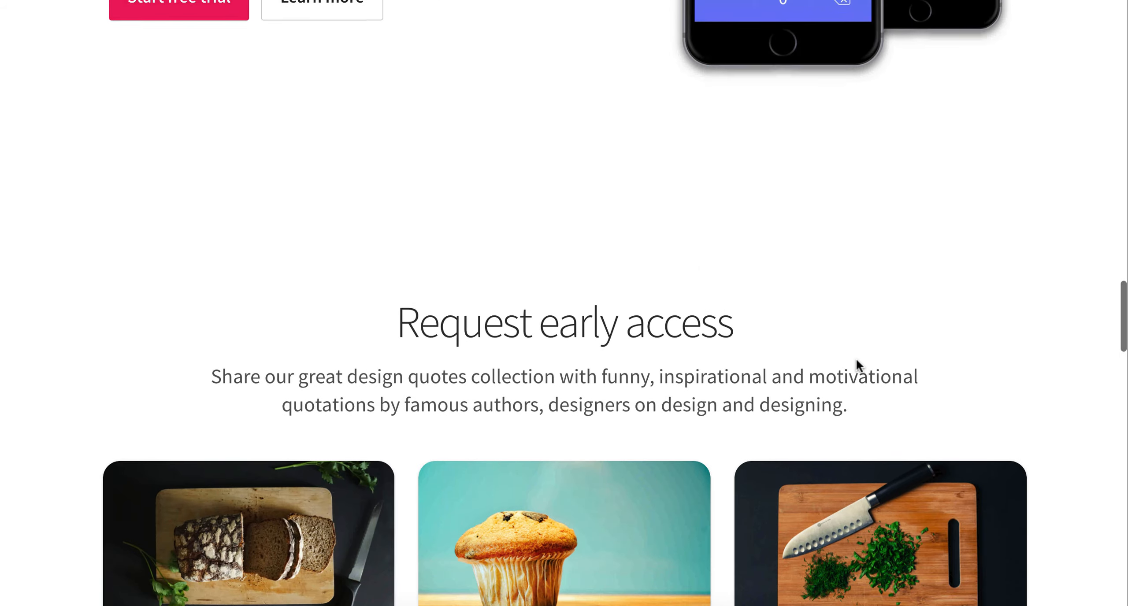
pyautogui.scroll(-20, 856, 361)
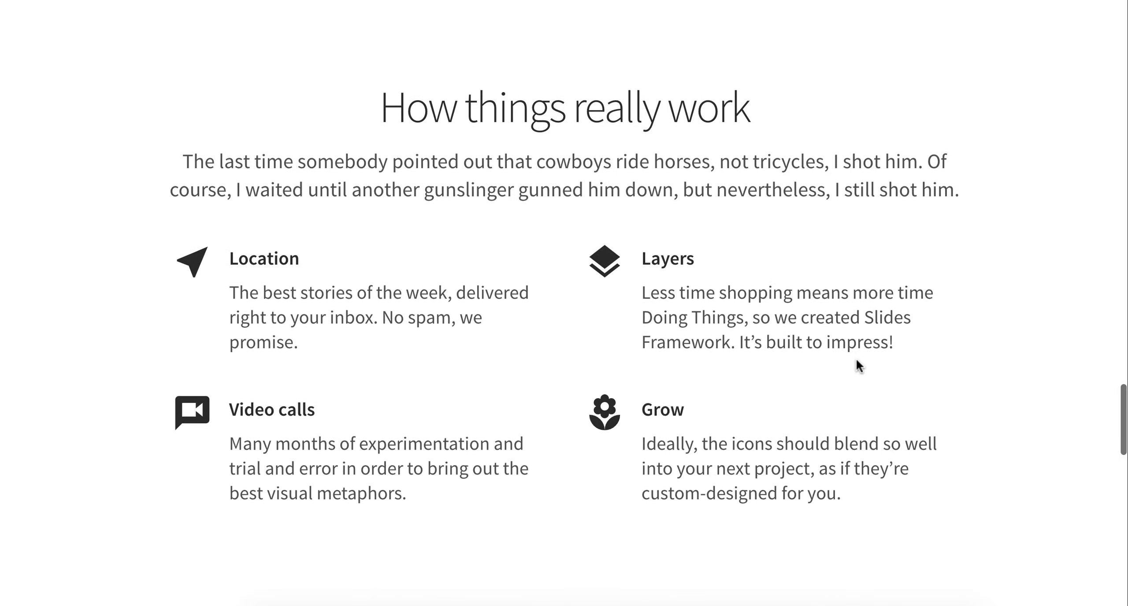
pyautogui.scroll(-20, 856, 360)
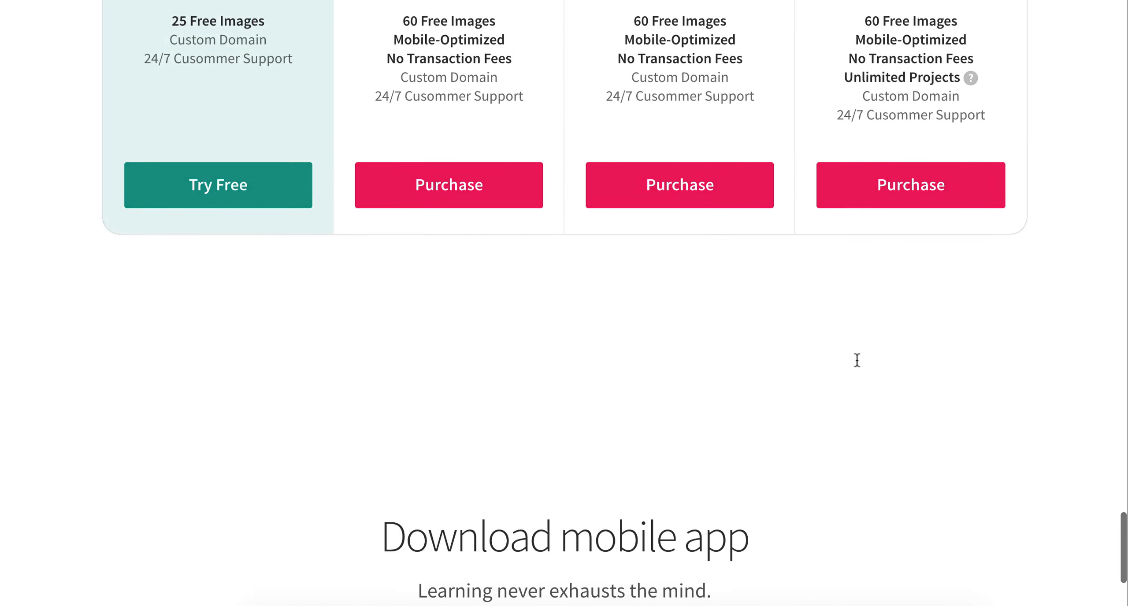
pyautogui.scroll(20, 857, 360)
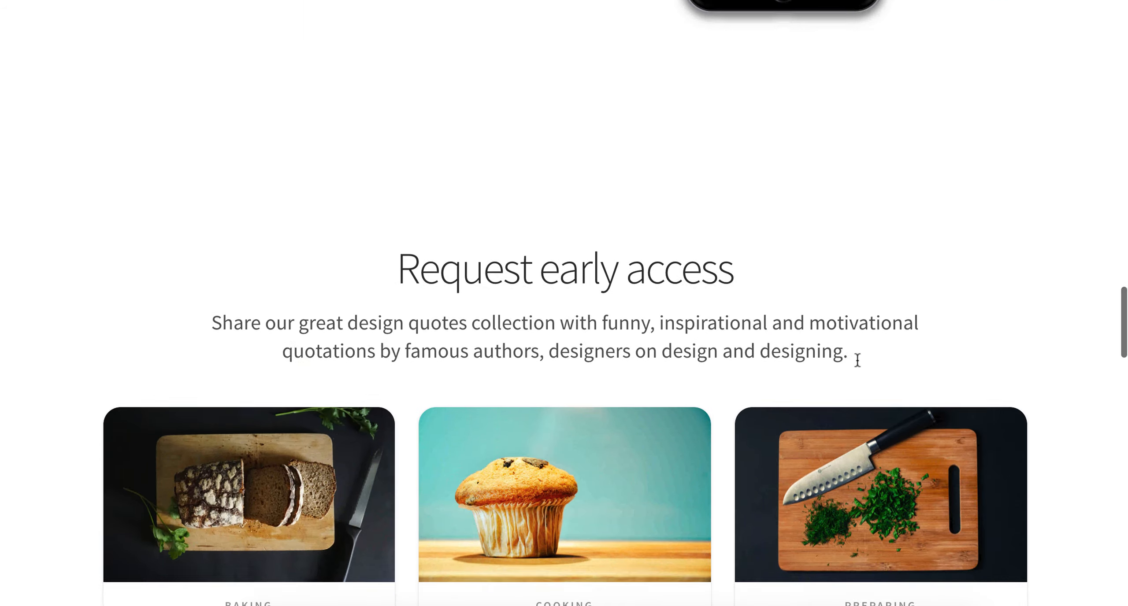
pyautogui.scroll(6, 857, 360)
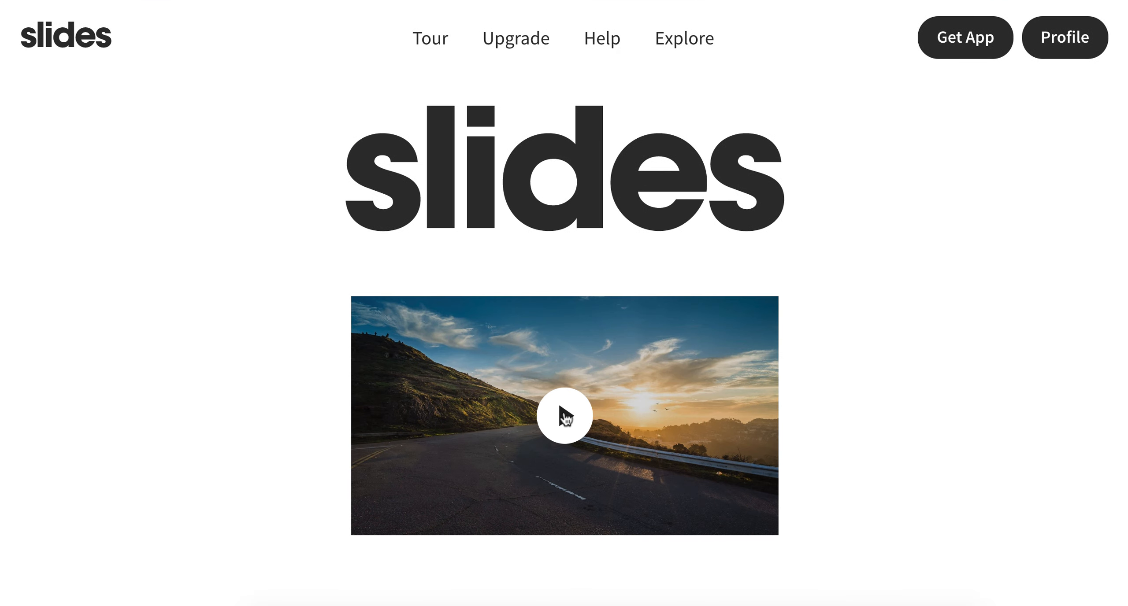
# Step: Play the opening slide's video in the preview, skip ahead to 00:11, and close the player
pyautogui.click(565, 417)
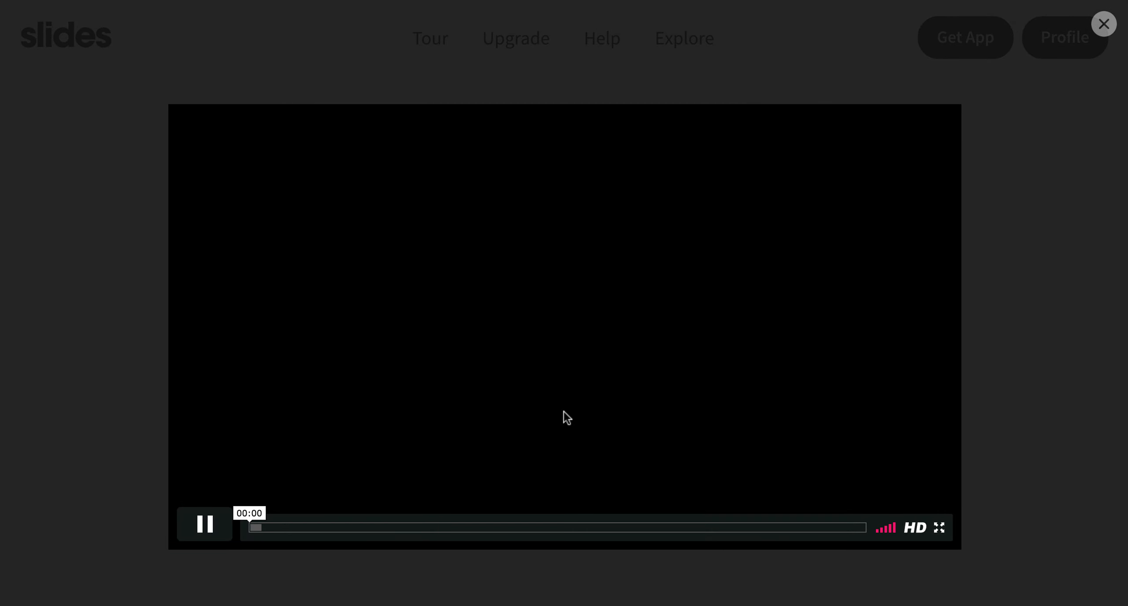
pyautogui.click(274, 528)
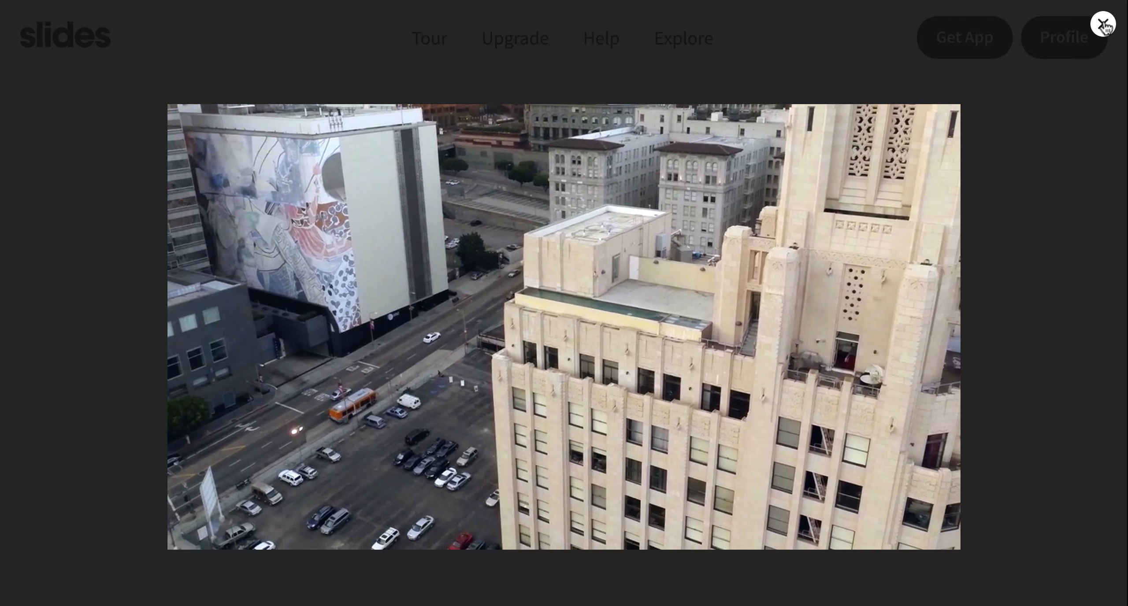
pyautogui.click(1103, 24)
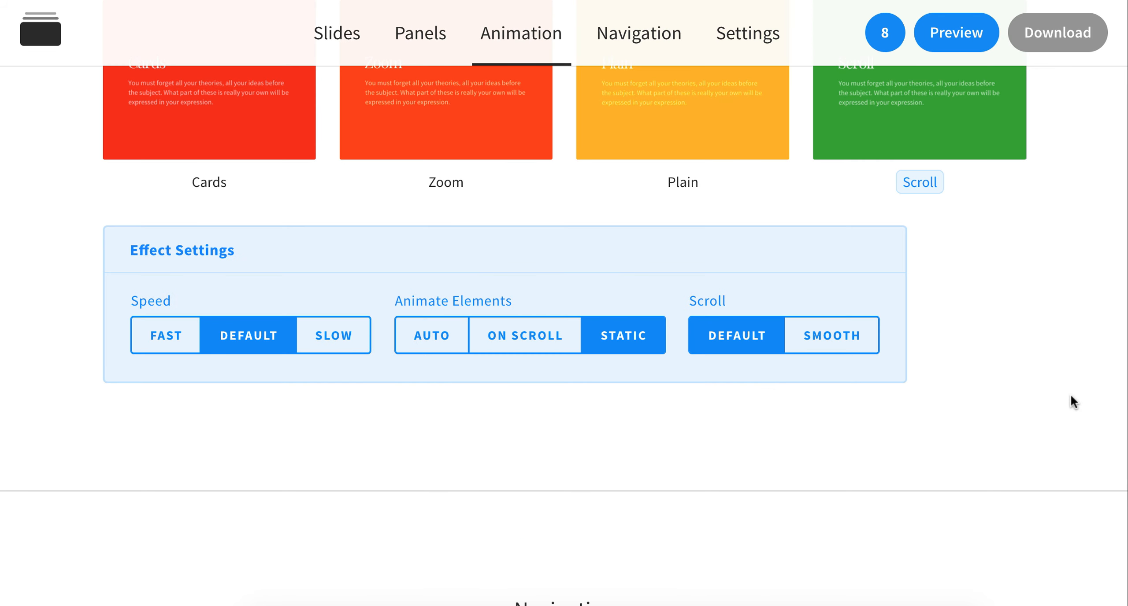
# Step: Reorder the slides, moving Be creative above How we work and How things really work above Design is what you make of the surprises
pyautogui.scroll(-1, 975, 239)
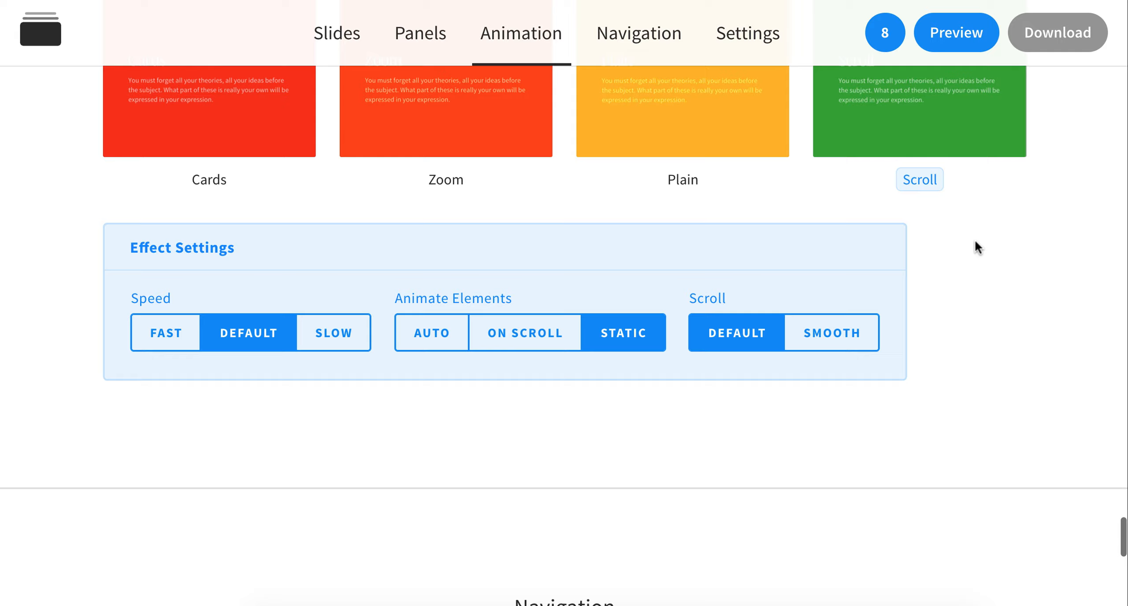
pyautogui.click(886, 34)
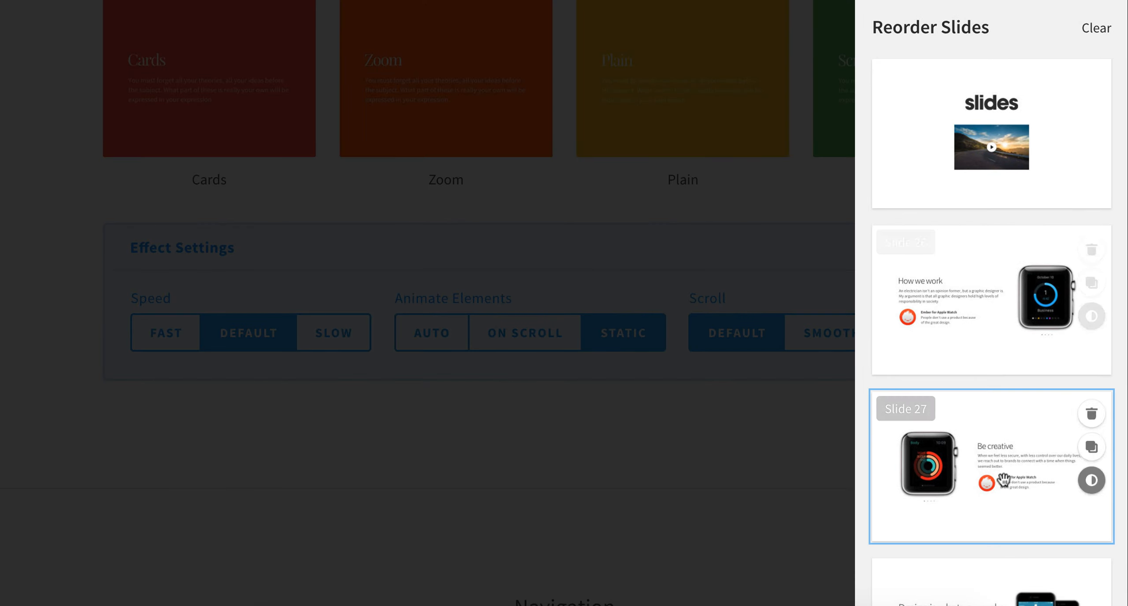
pyautogui.moveTo(1003, 480); pyautogui.dragTo(947, 278)
pyautogui.scroll(-10, 948, 278)
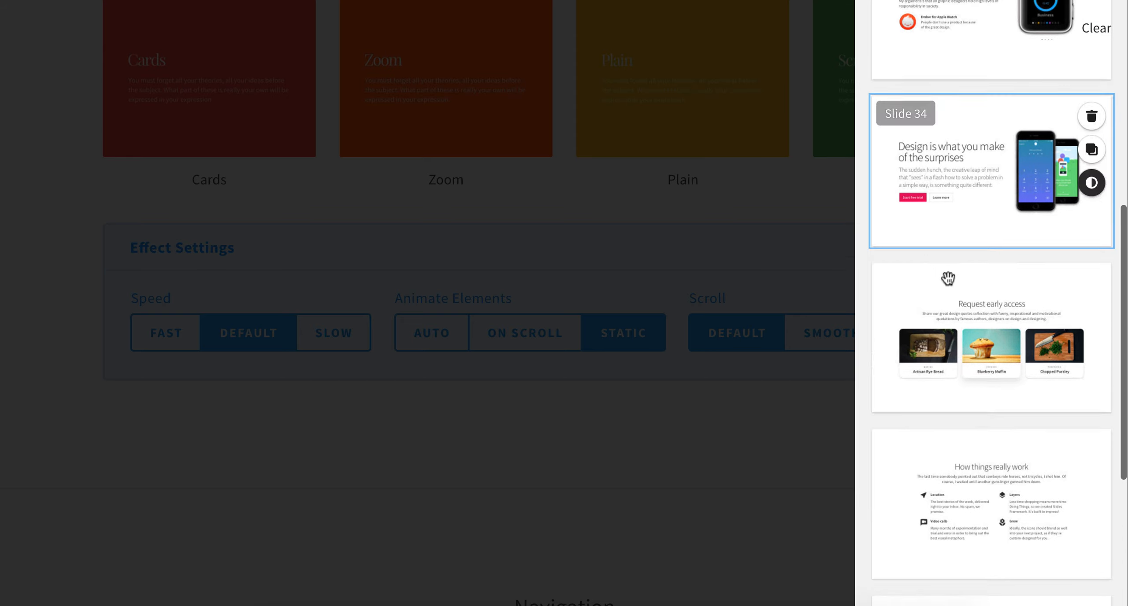
pyautogui.moveTo(947, 461); pyautogui.dragTo(911, 126)
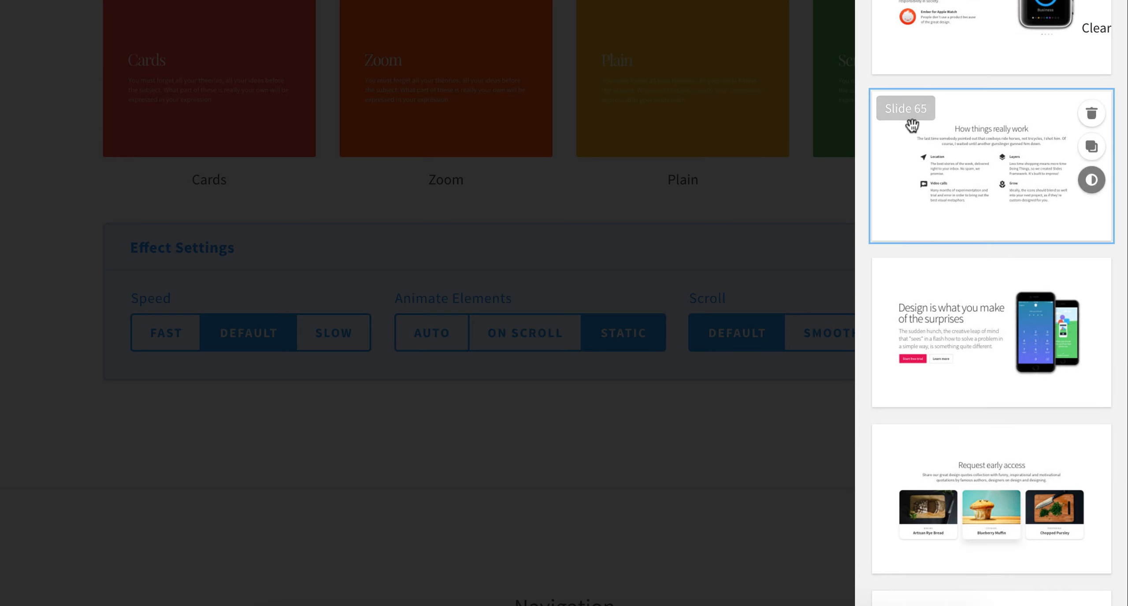
pyautogui.scroll(13, 912, 125)
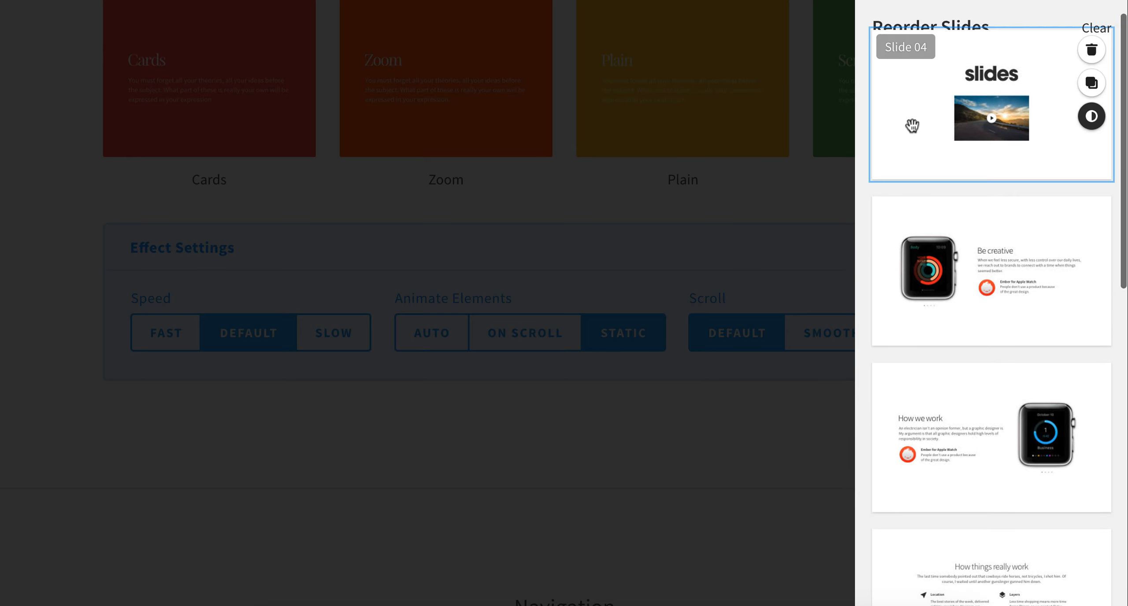
pyautogui.click(786, 226)
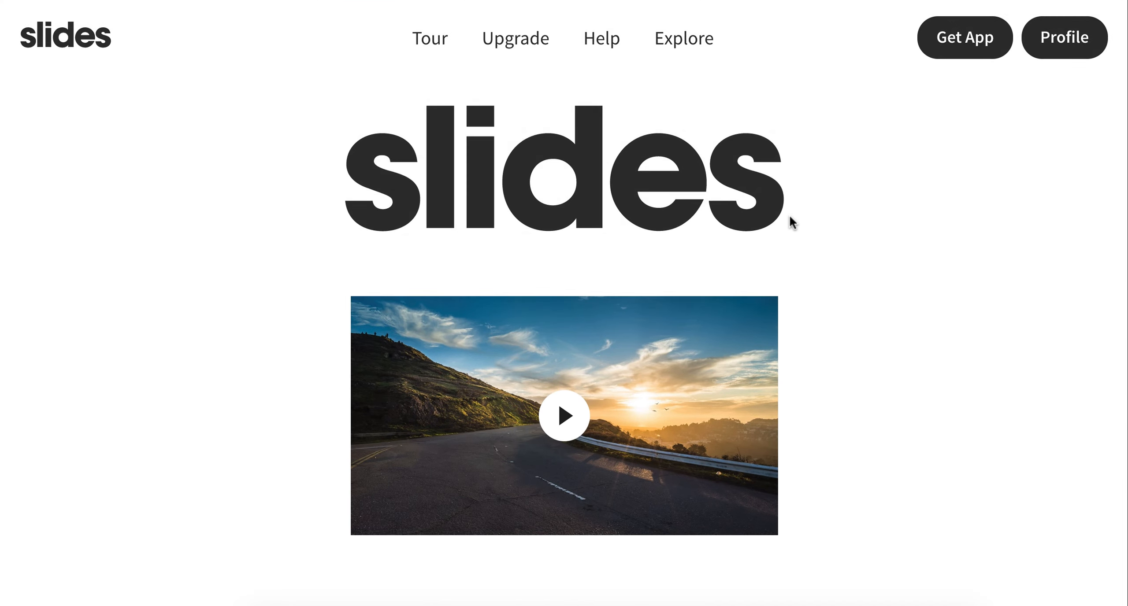
# Step: Preview the page and check the new section order from the opening slide down to Pricing
pyautogui.scroll(-15, 791, 222)
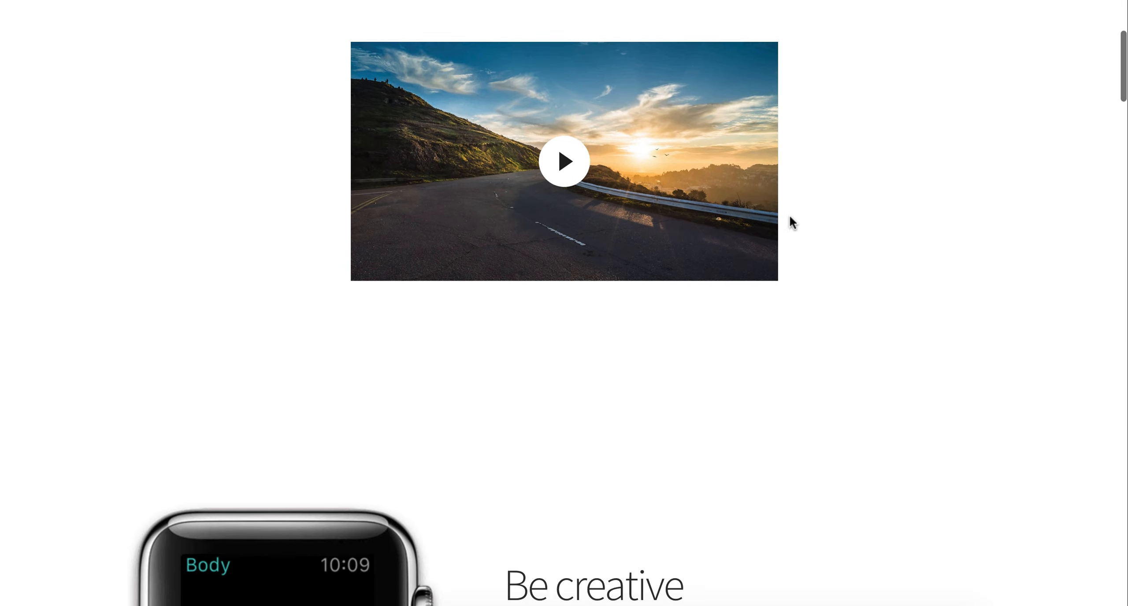
pyautogui.scroll(-15, 790, 218)
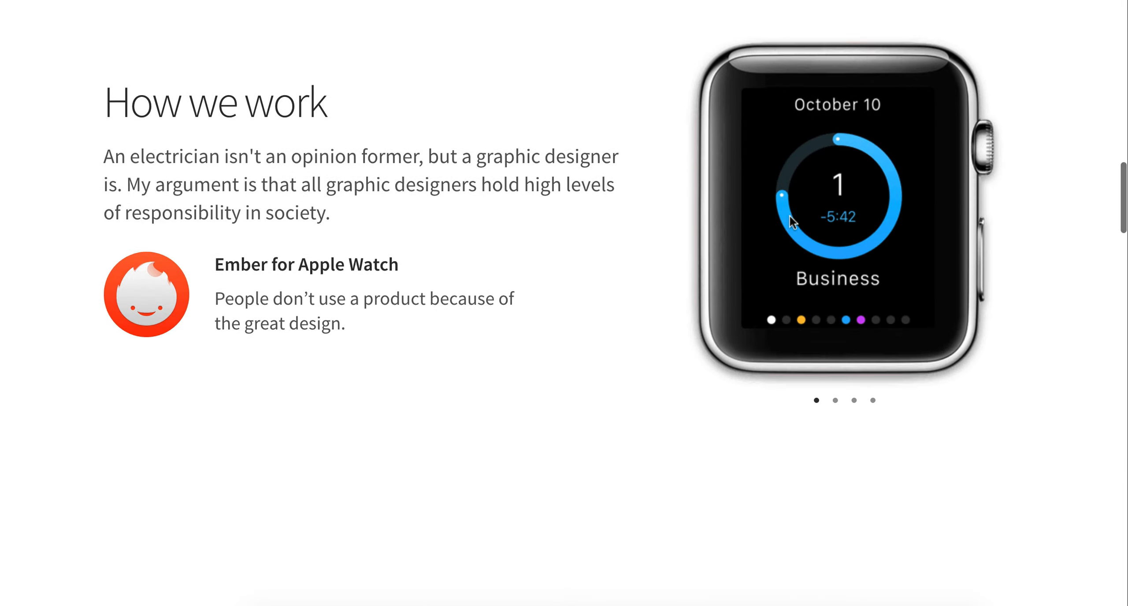
pyautogui.scroll(-15, 792, 223)
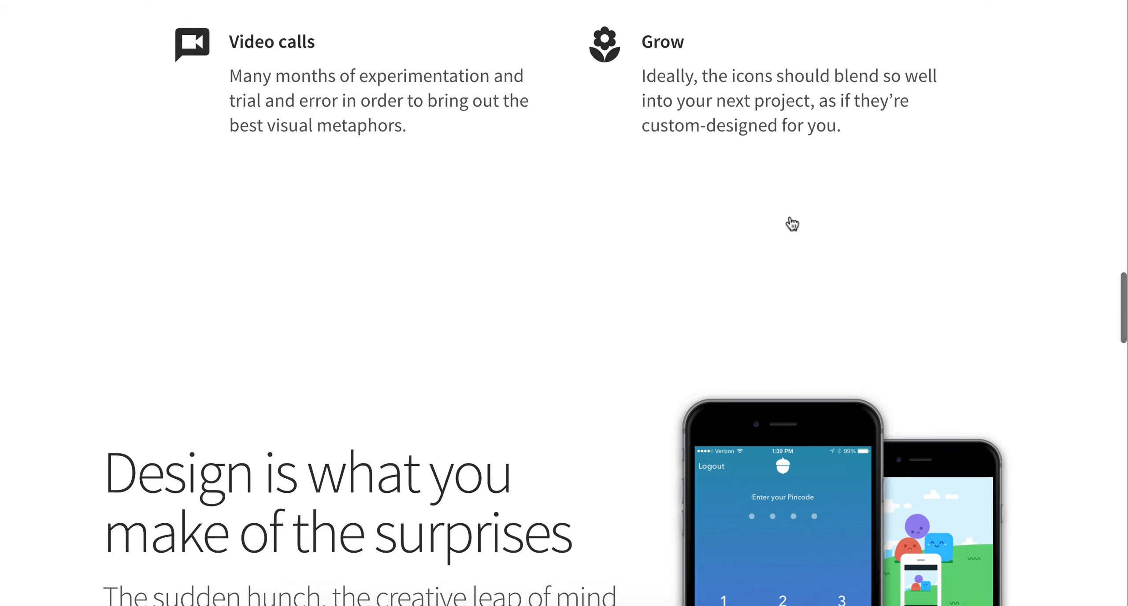
pyautogui.scroll(-15, 791, 224)
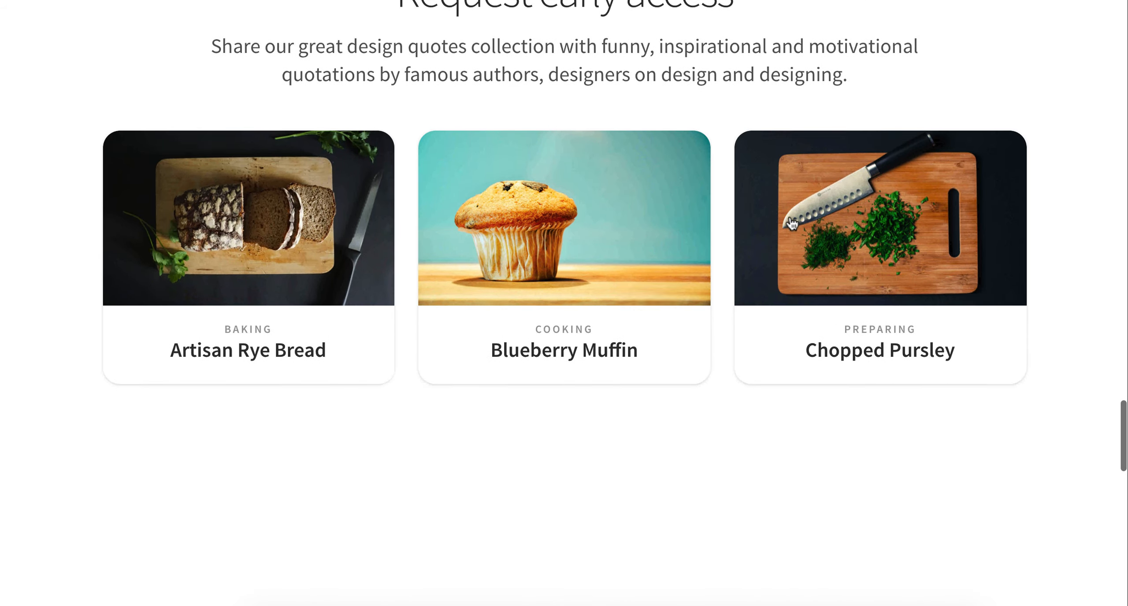
pyautogui.scroll(-2, 792, 224)
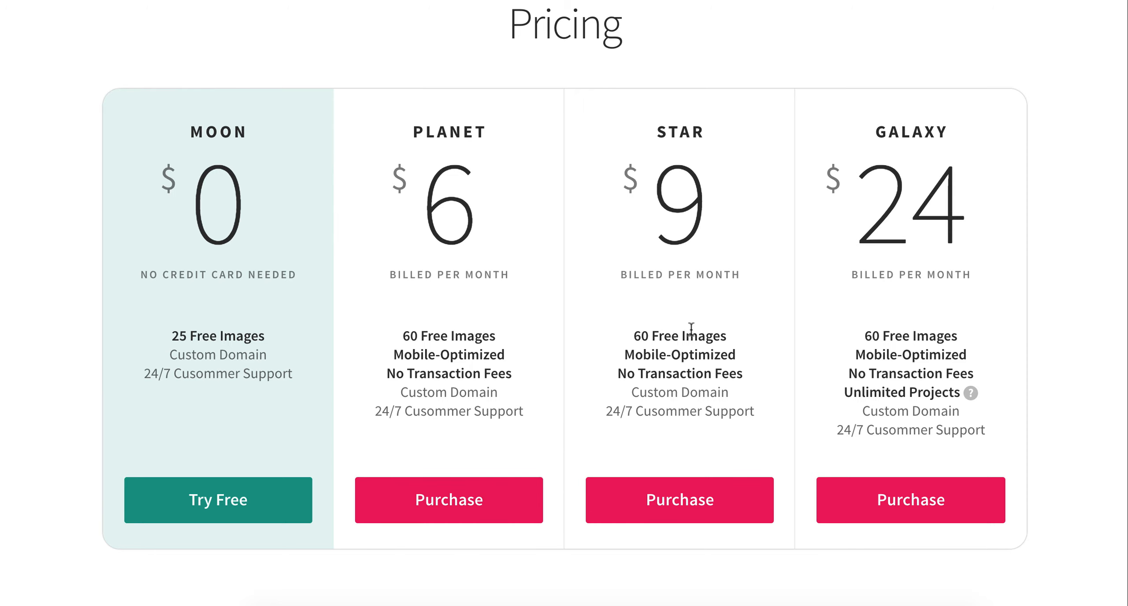
pyautogui.press('super+w')
# Step: Download the finished website as a zip archive
pyautogui.scroll(20, 1056, 371)
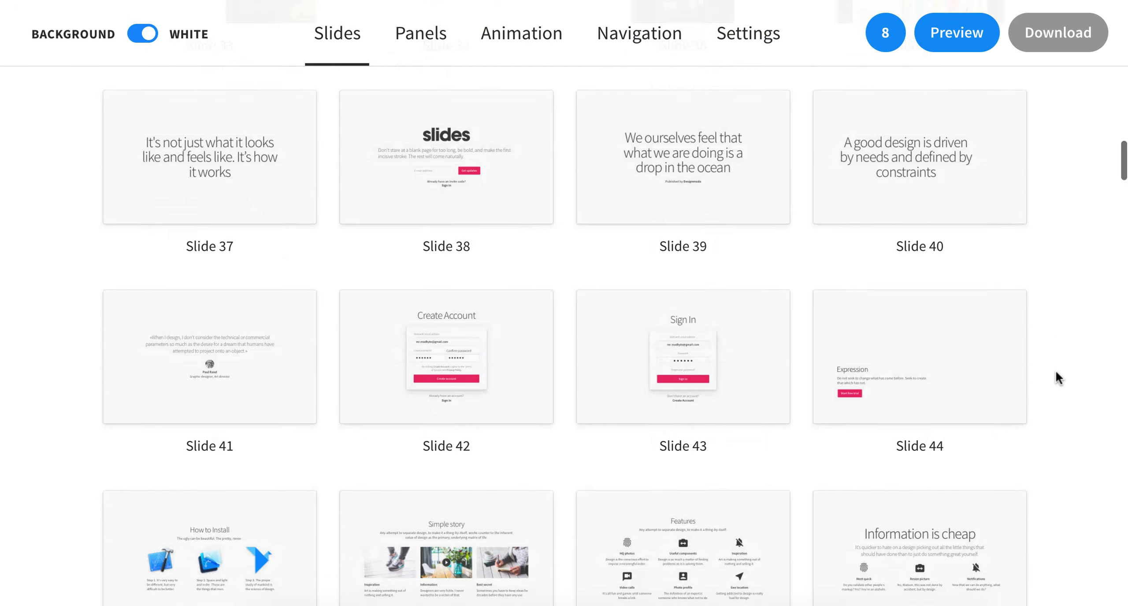
pyautogui.scroll(20, 1056, 370)
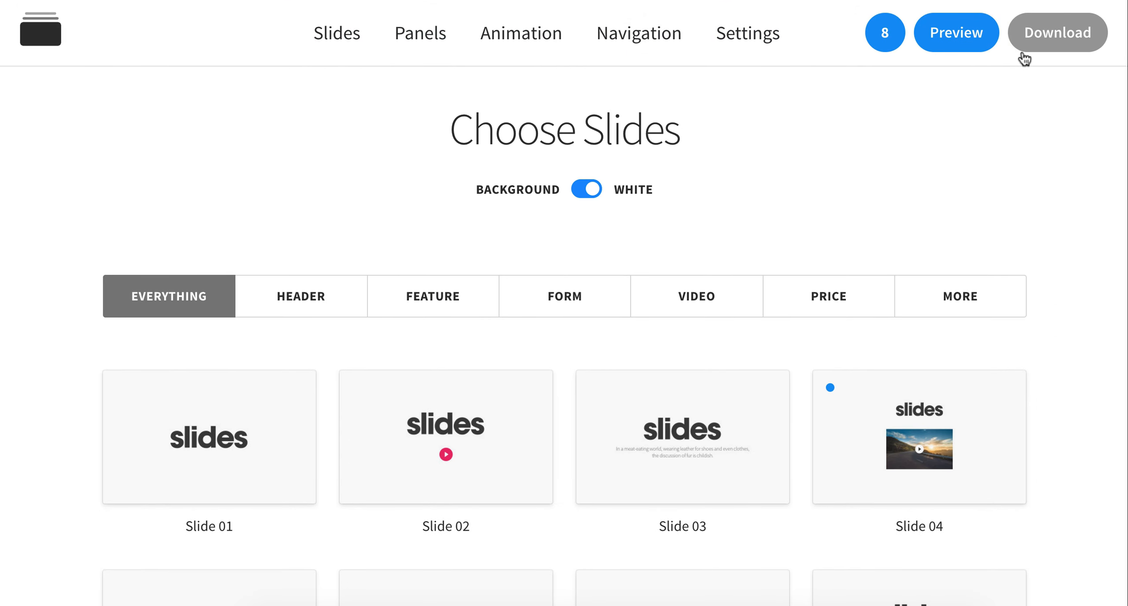
pyautogui.click(1034, 36)
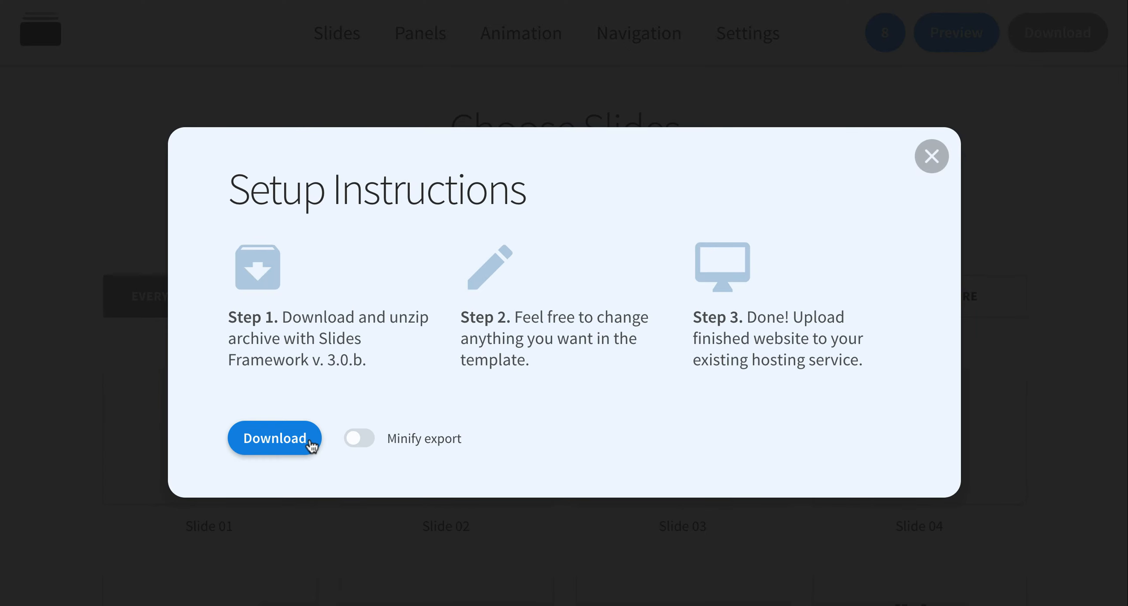
pyautogui.click(282, 438)
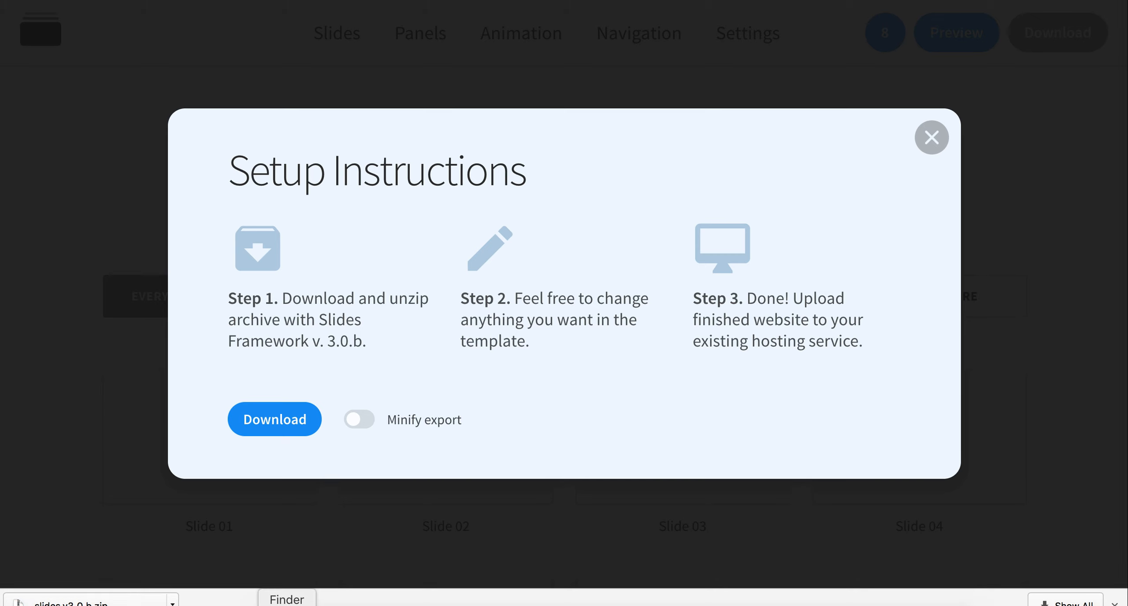
# Step: Switch to Finder, unpack slides.v3.0.b.zip in the Project folder, and open the extracted folder
pyautogui.click(296, 600)
pyautogui.doubleClick(483, 123)
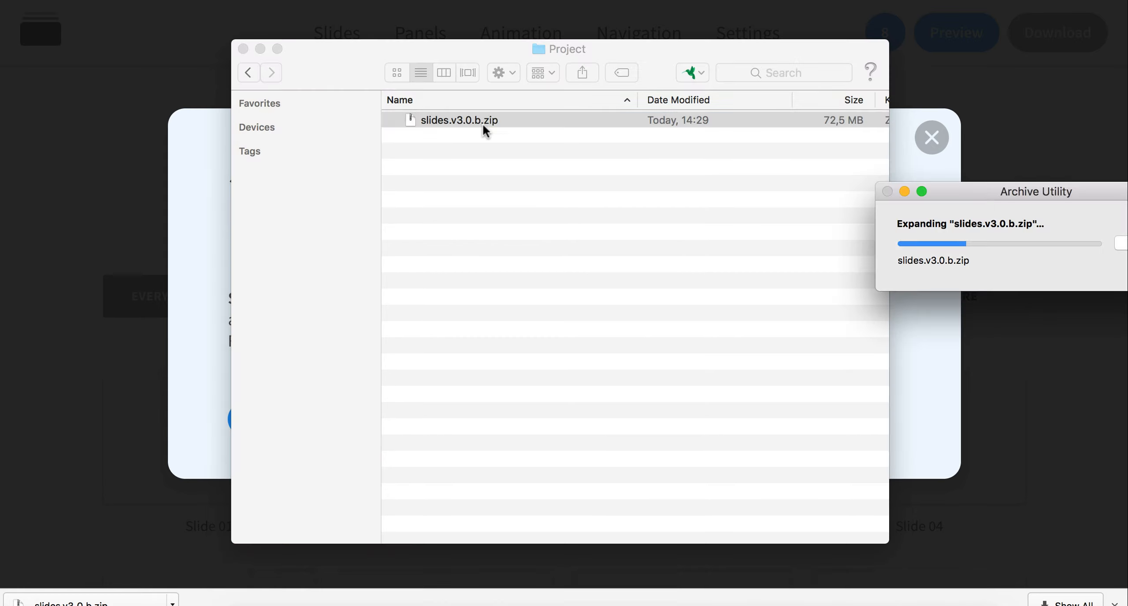
pyautogui.doubleClick(483, 124)
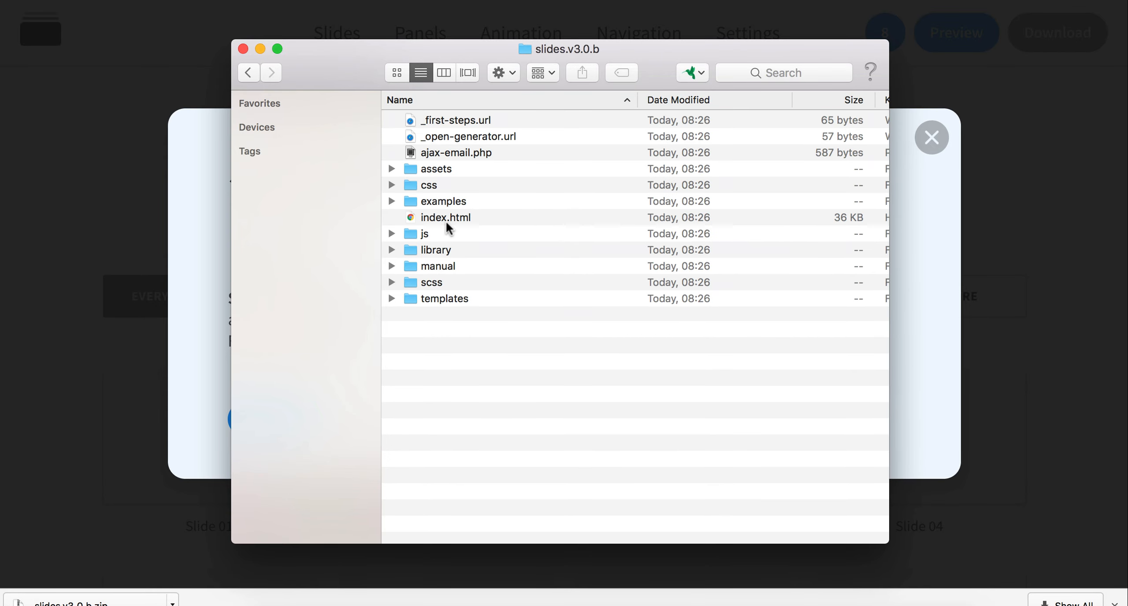
# Step: Open the exported index.html in the browser and examine the page down to the Download mobile app section and footer
pyautogui.doubleClick(446, 217)
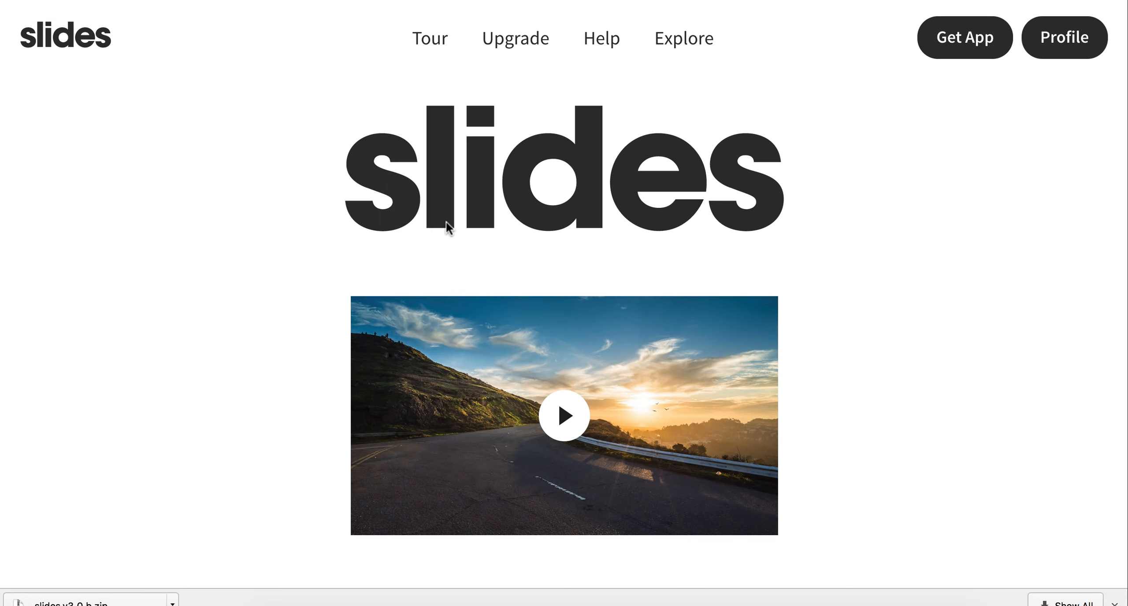
pyautogui.scroll(-20, 1004, 164)
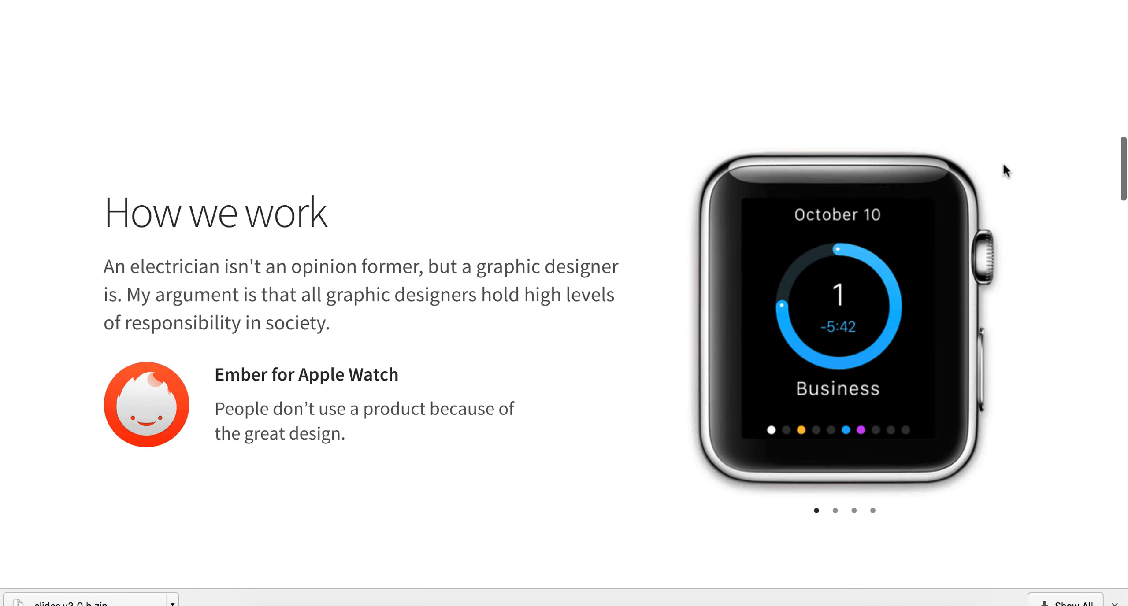
pyautogui.scroll(-20, 1004, 166)
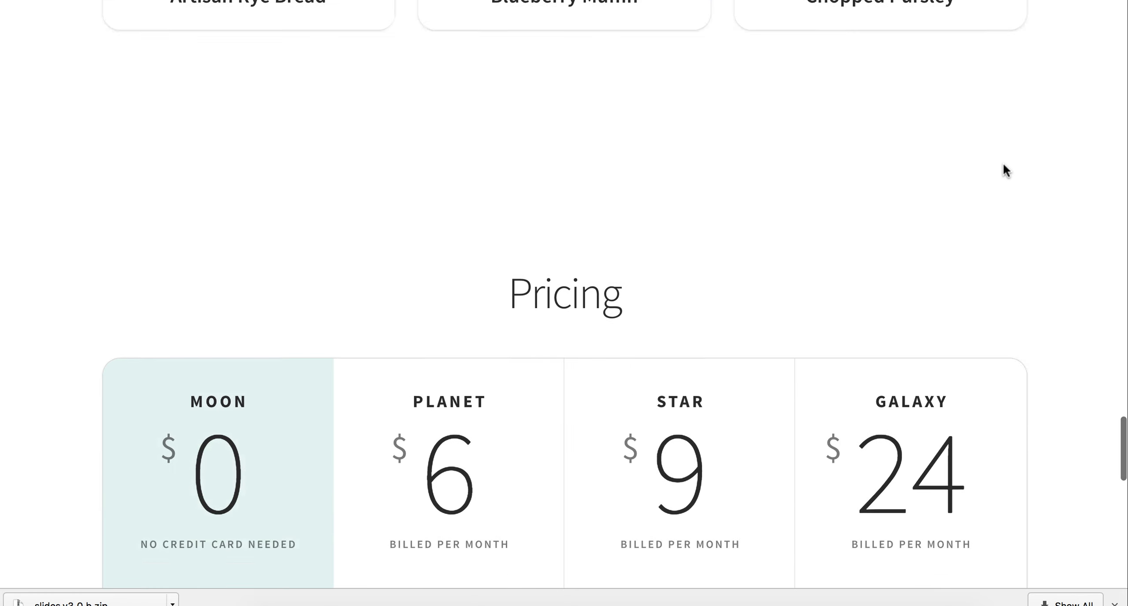
pyautogui.scroll(-10, 1003, 163)
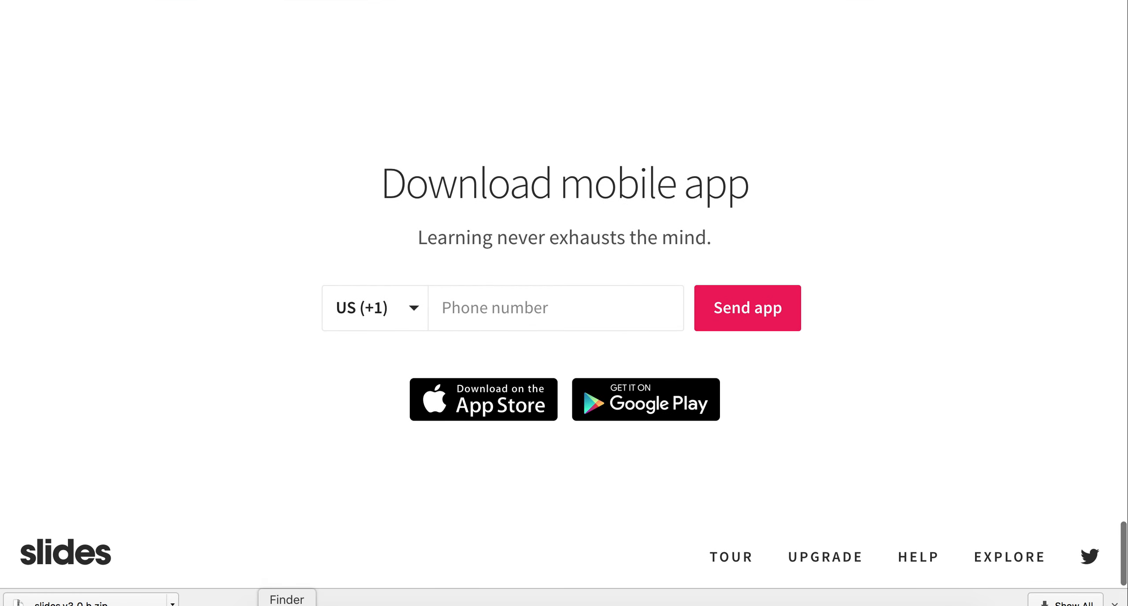
# Step: Return to the slides.v3.0.b folder in Finder and open index.html in a code editor
pyautogui.click(287, 605)
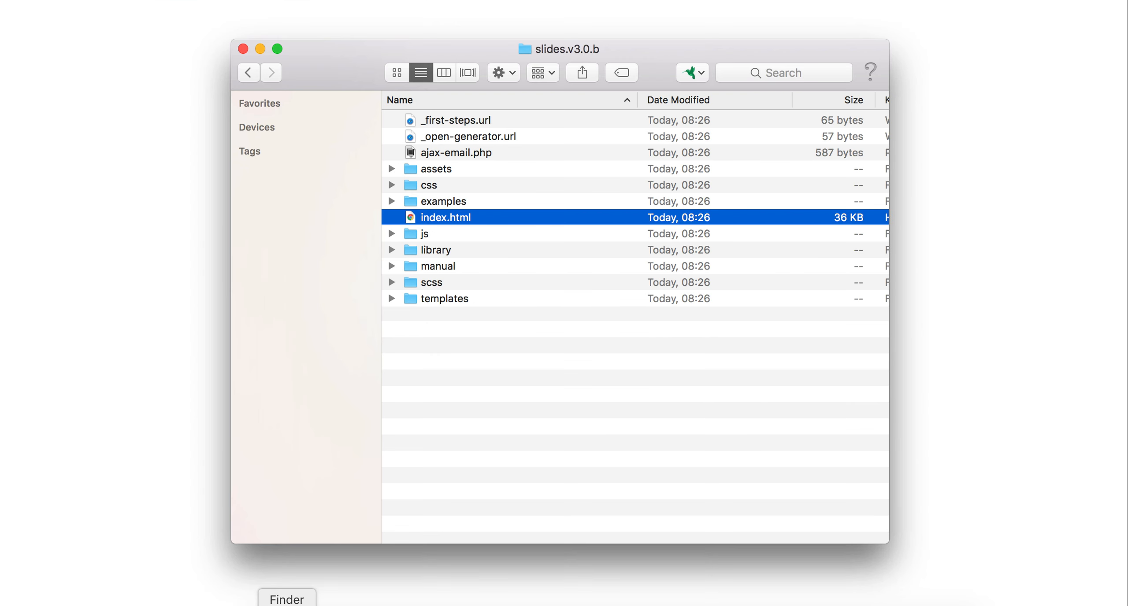
pyautogui.rightClick(444, 219)
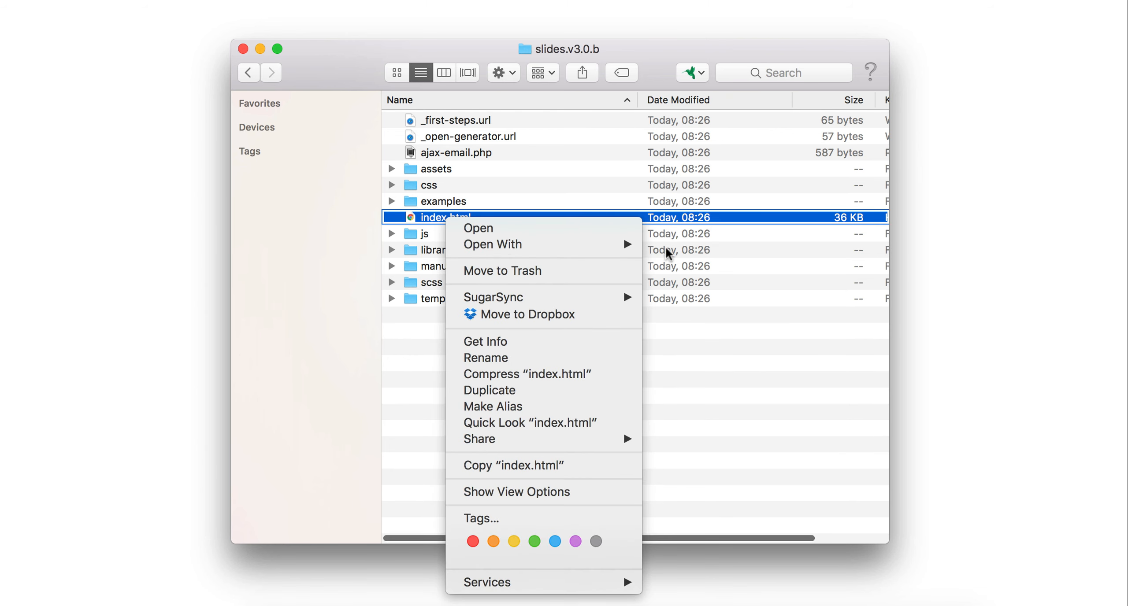
pyautogui.moveTo(638, 248)
pyautogui.click(694, 346)
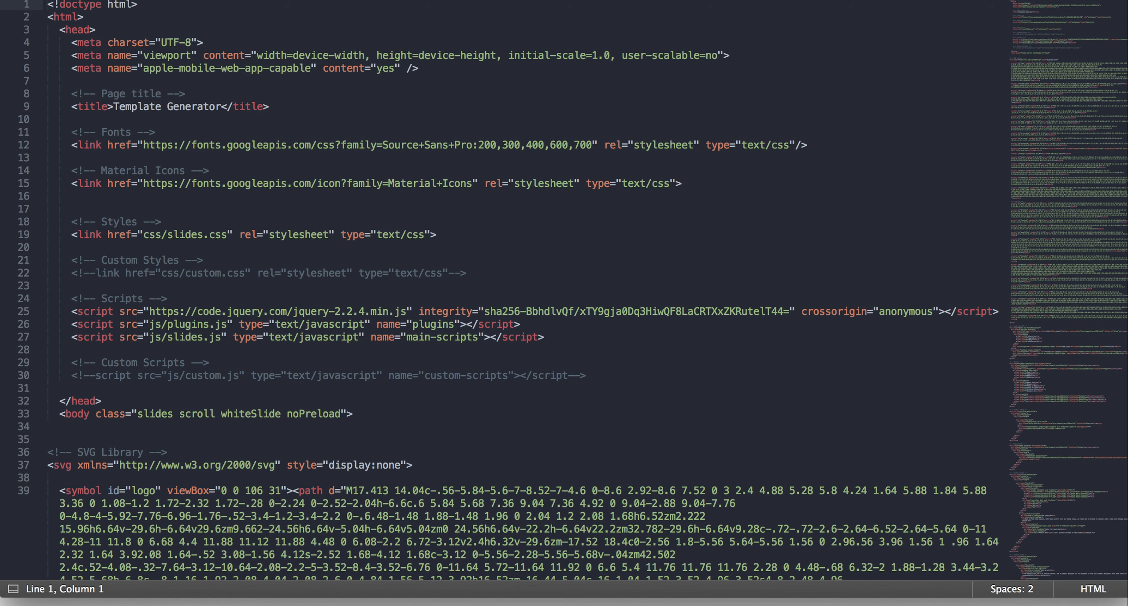
# Step: Examine the index.html code from the head and SVG library through the top panel, slide sections, bottom panel and sidebar
pyautogui.scroll(-20, 521, 313)
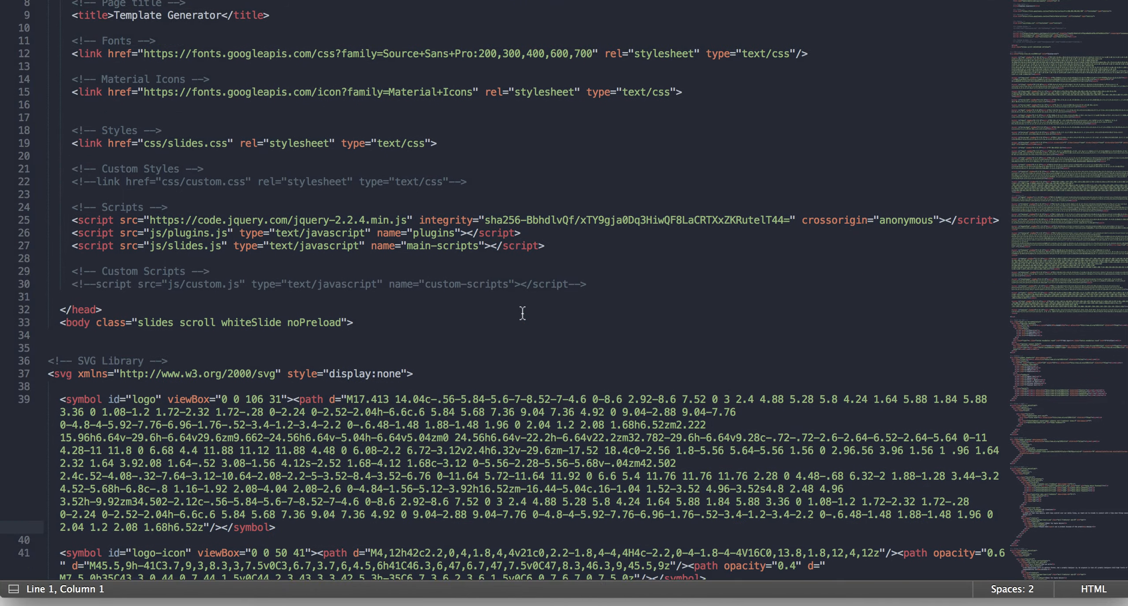
pyautogui.scroll(-1, 521, 314)
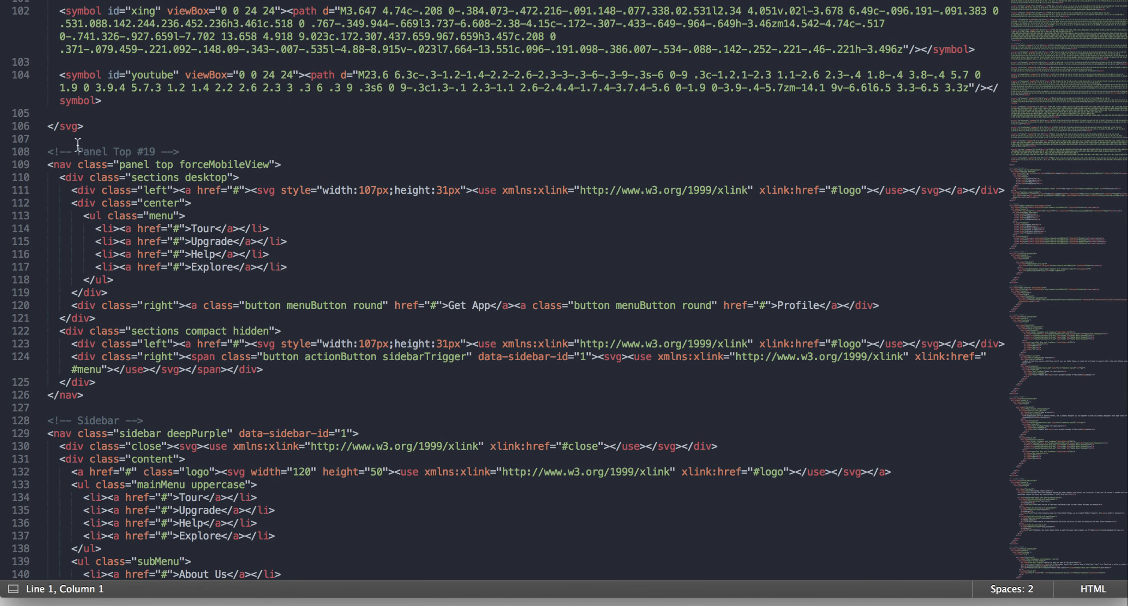
pyautogui.scroll(-4, 252, 291)
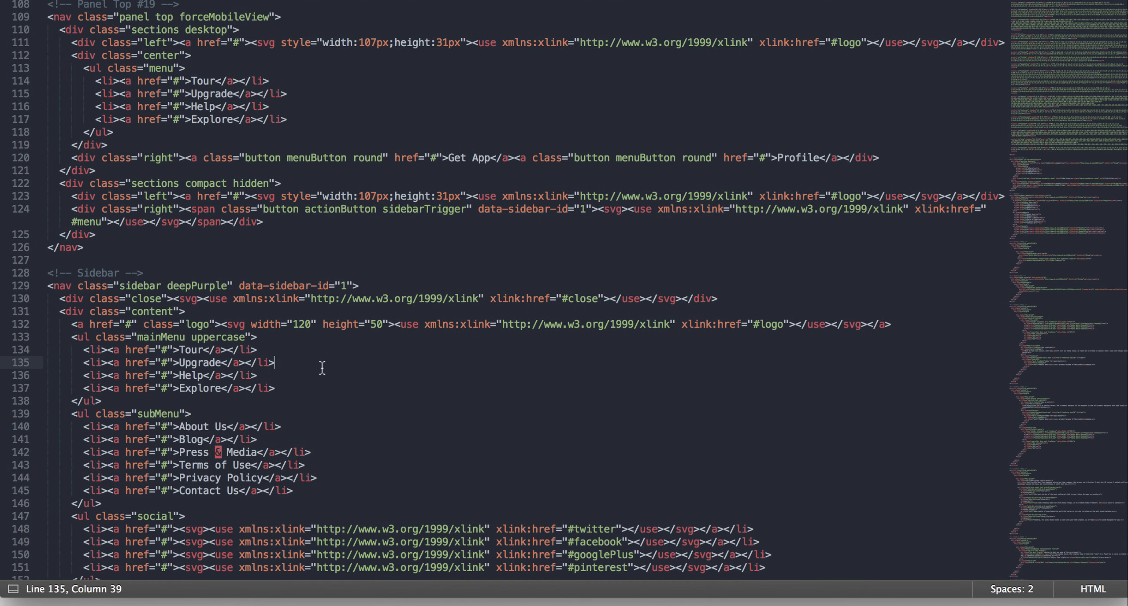
pyautogui.scroll(-15, 322, 368)
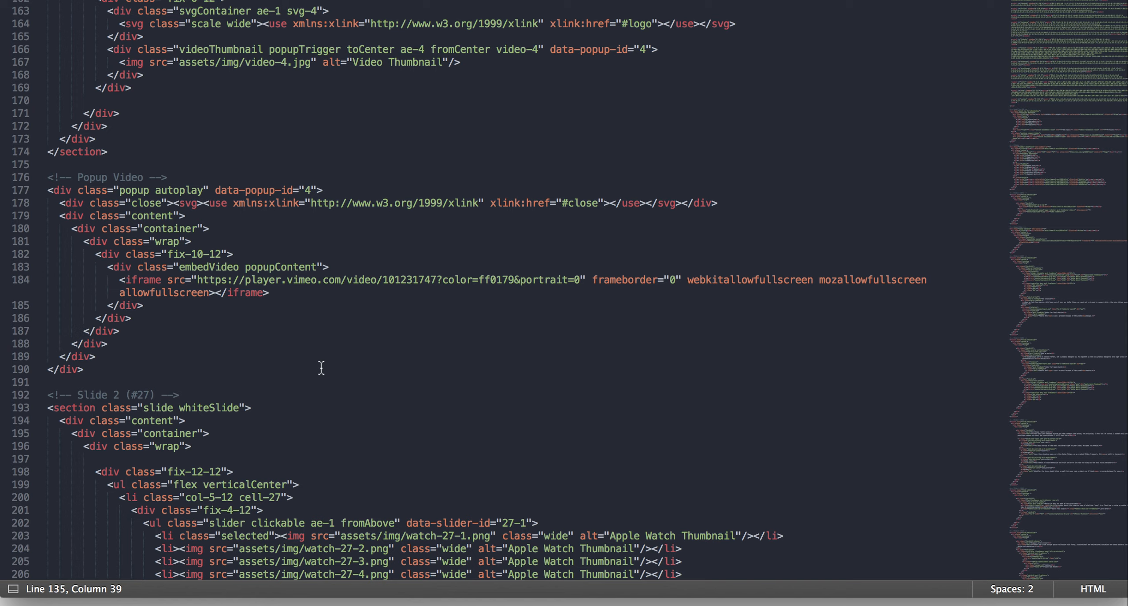
pyautogui.scroll(-20, 438, 319)
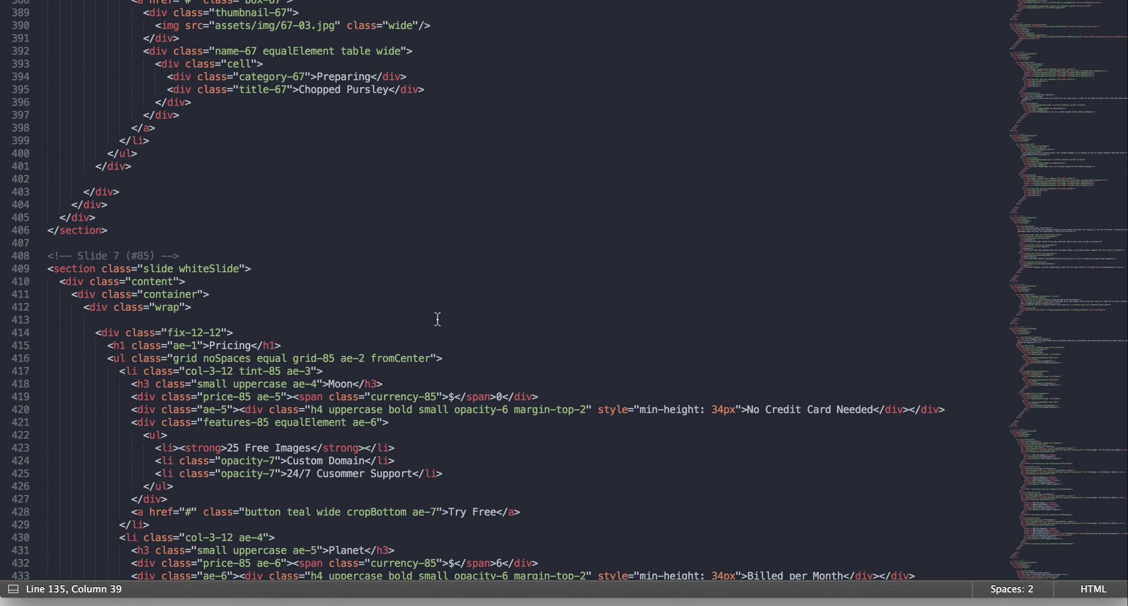
pyautogui.scroll(-20, 437, 319)
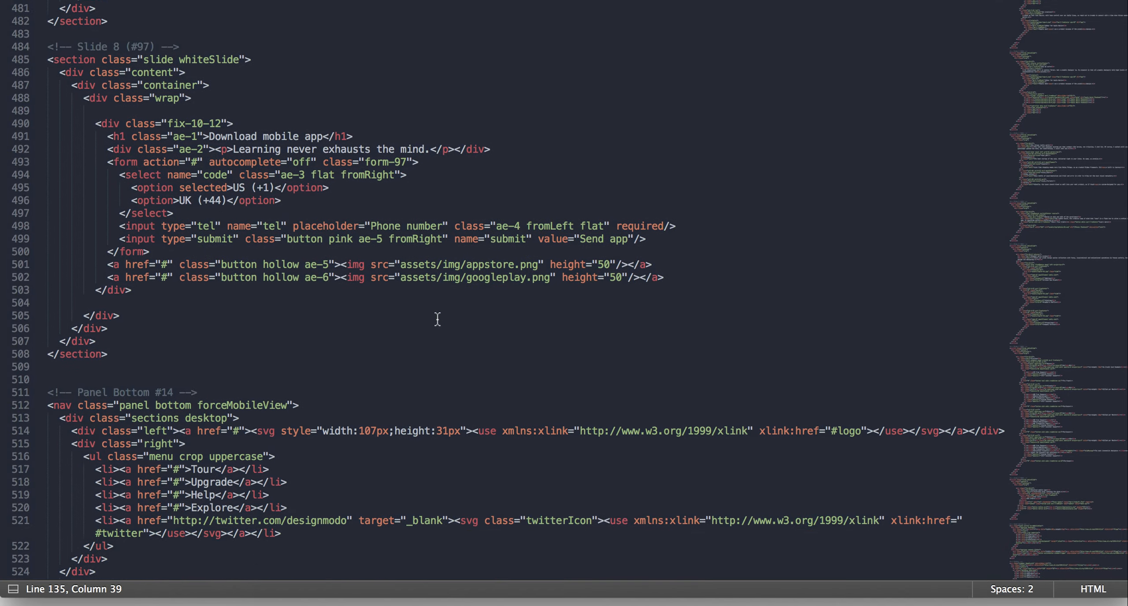
pyautogui.scroll(-10, 438, 319)
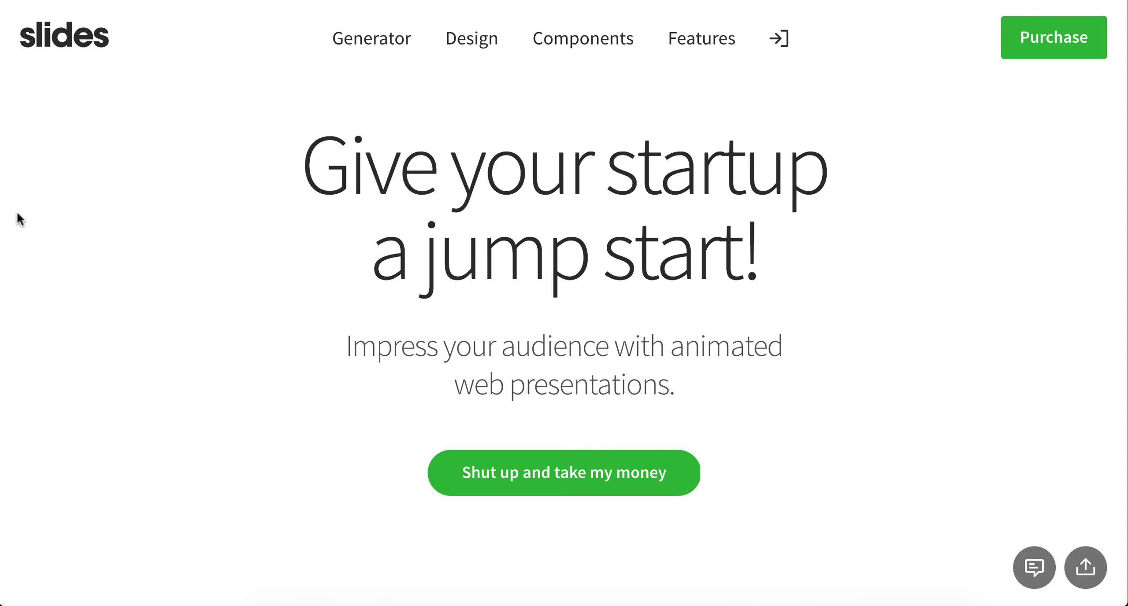
# Step: Look through the Slides product website from the customer showcase to the Powerful Generator, Beautifully Designed and Powerful Components sections
pyautogui.scroll(-10, 20, 219)
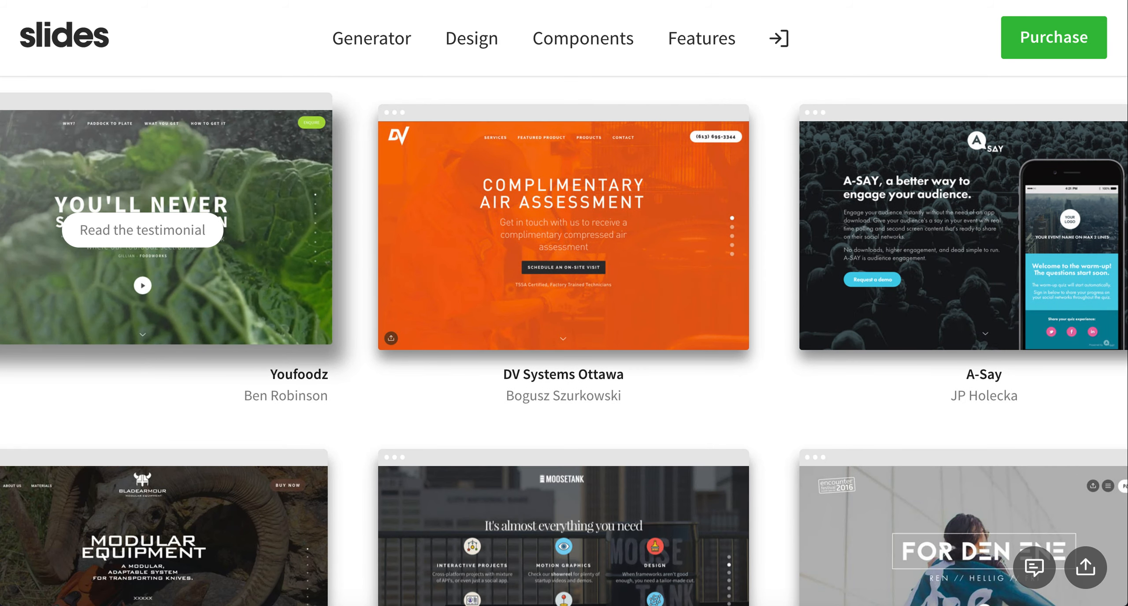
pyautogui.scroll(-15, 520, 275)
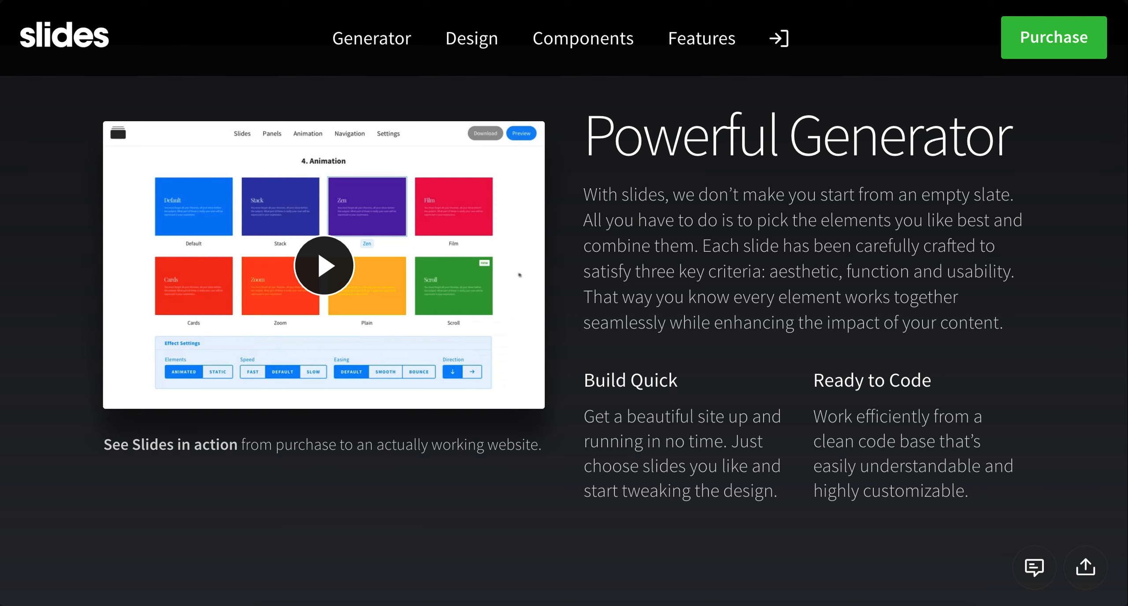
pyautogui.scroll(-12, 519, 275)
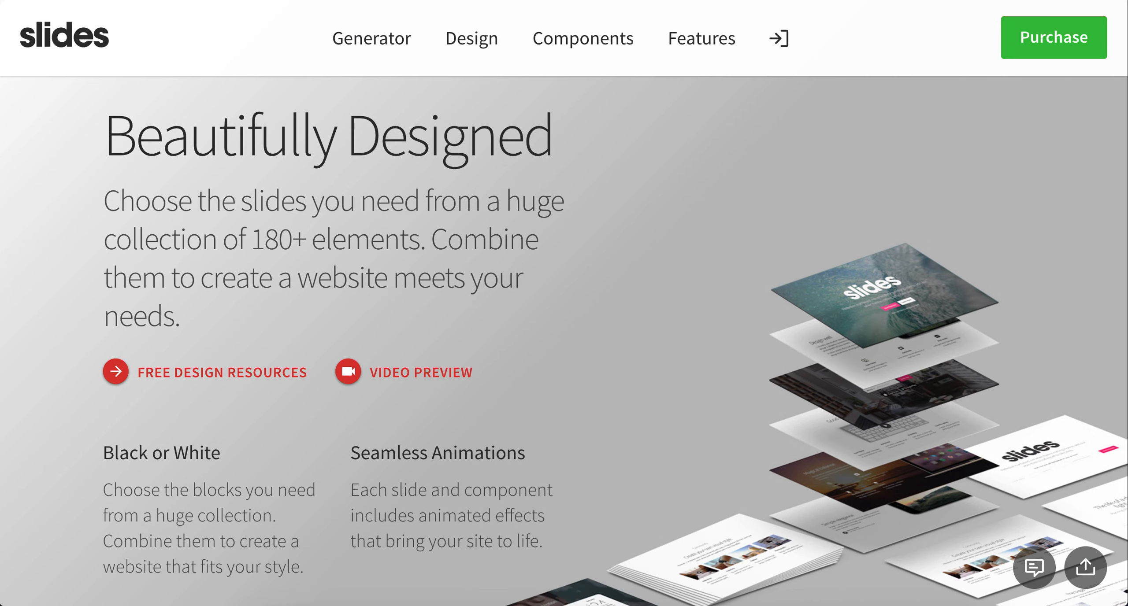
pyautogui.scroll(-12, 520, 275)
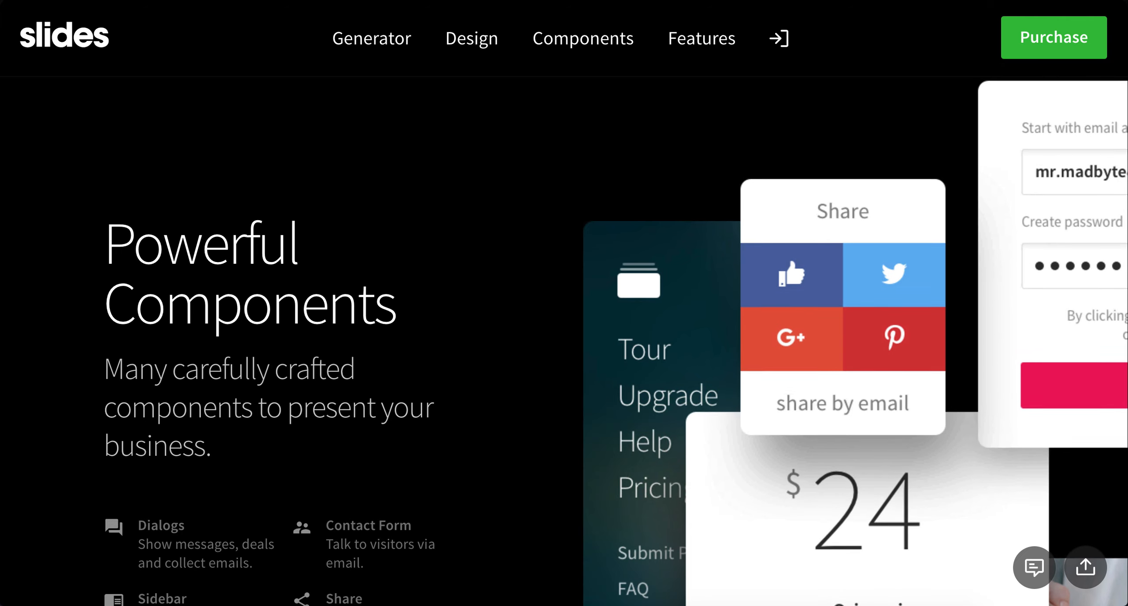
# Step: Look through the rest of the Slides product website, from the prototyping, developer and Templates sections to the Get Slides purchase section and footer
pyautogui.scroll(-10, 564, 308)
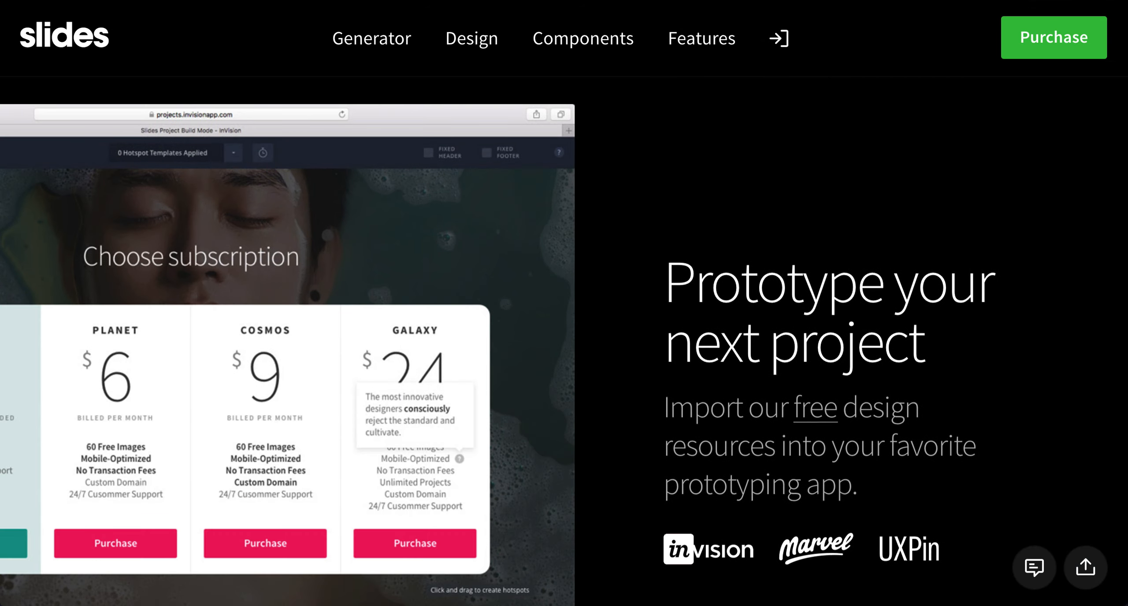
pyautogui.scroll(-3, 564, 309)
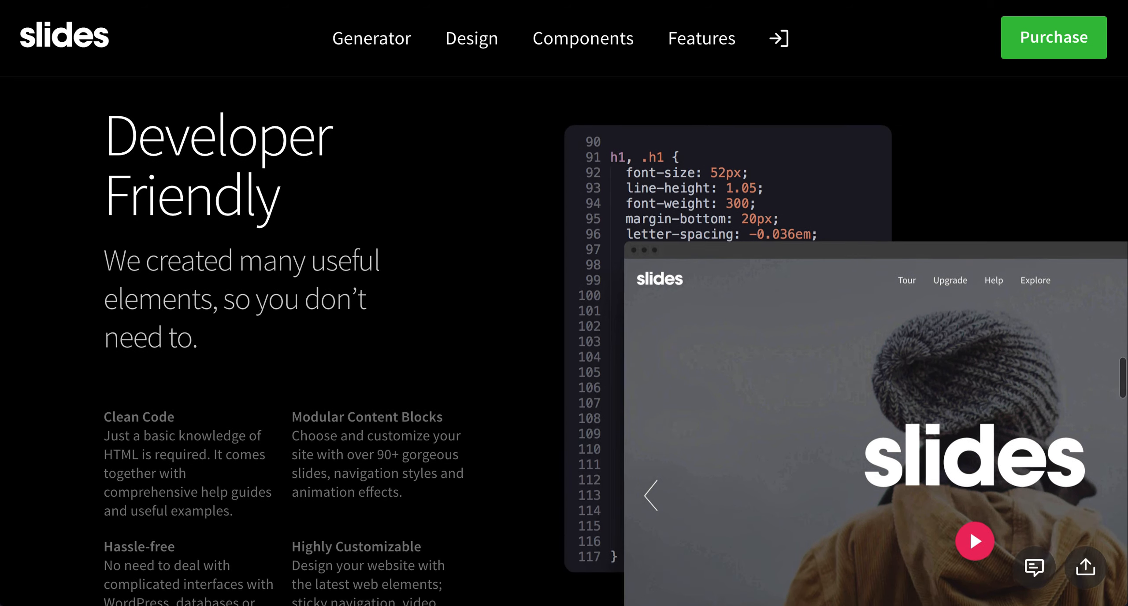
pyautogui.scroll(-5, 564, 309)
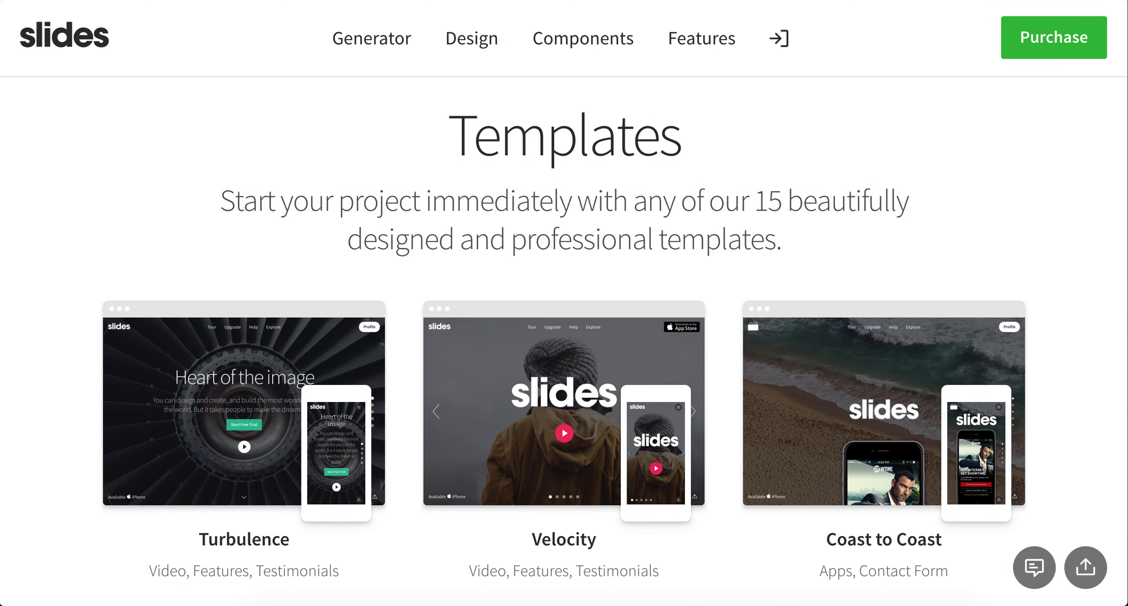
pyautogui.scroll(-10, 564, 309)
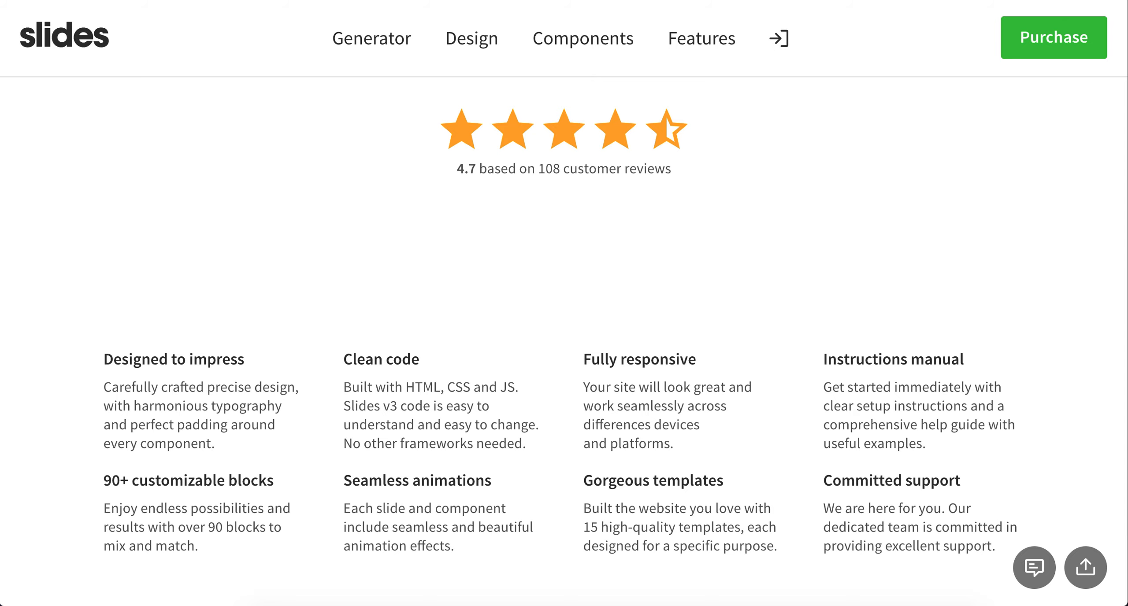
pyautogui.scroll(-5, 564, 308)
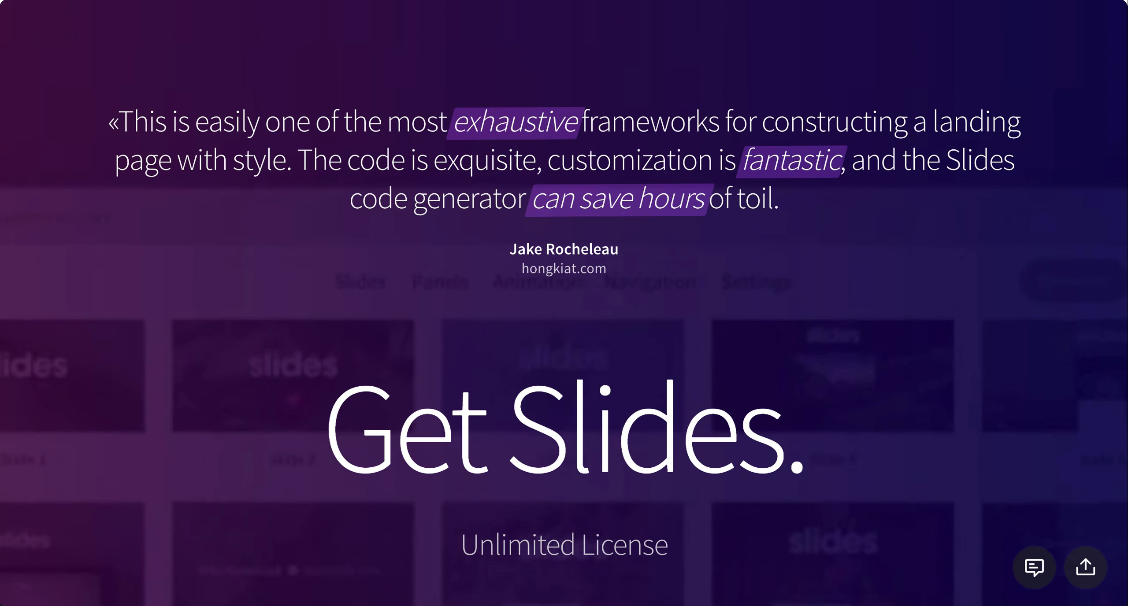
pyautogui.scroll(-3, 564, 309)
pyautogui.scroll(-5, 564, 308)
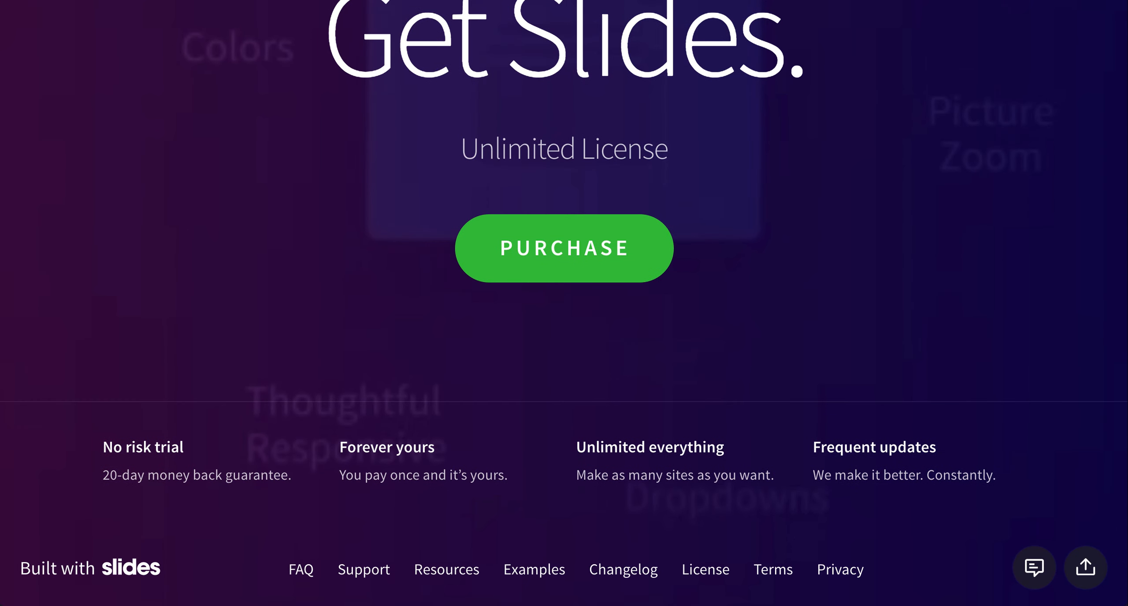